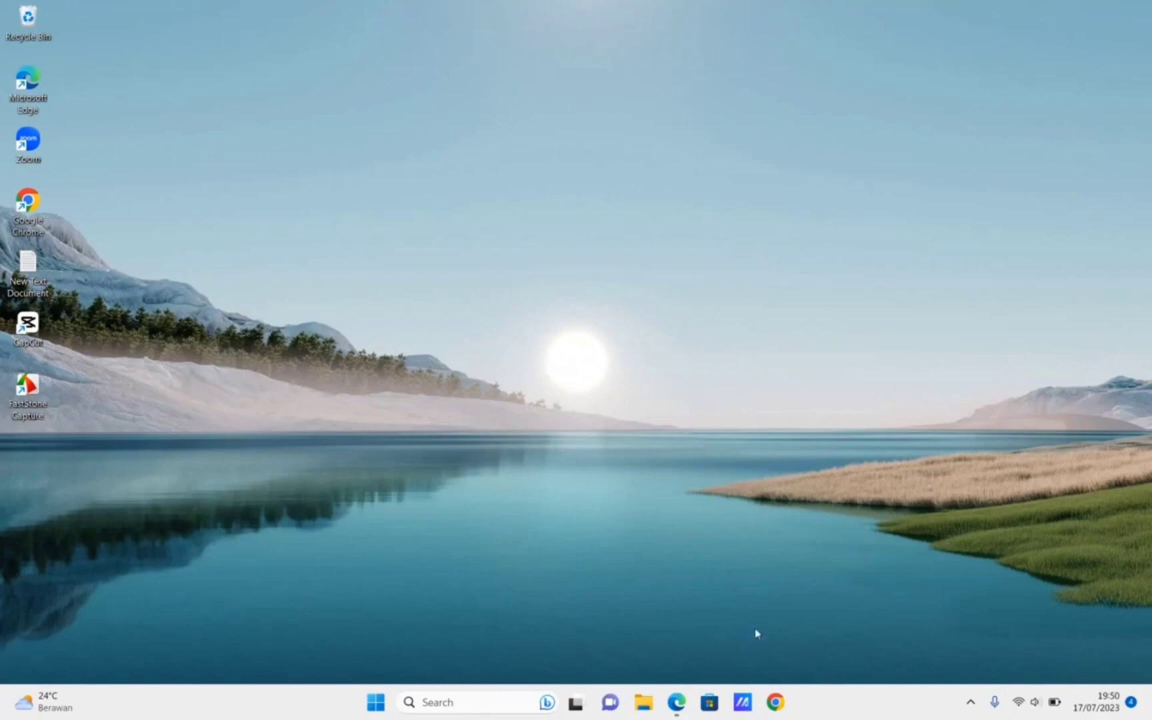
# Open Canva in Chrome, create a blank Video design, and dismiss the page translation prompt.
pyautogui.click(773, 702)
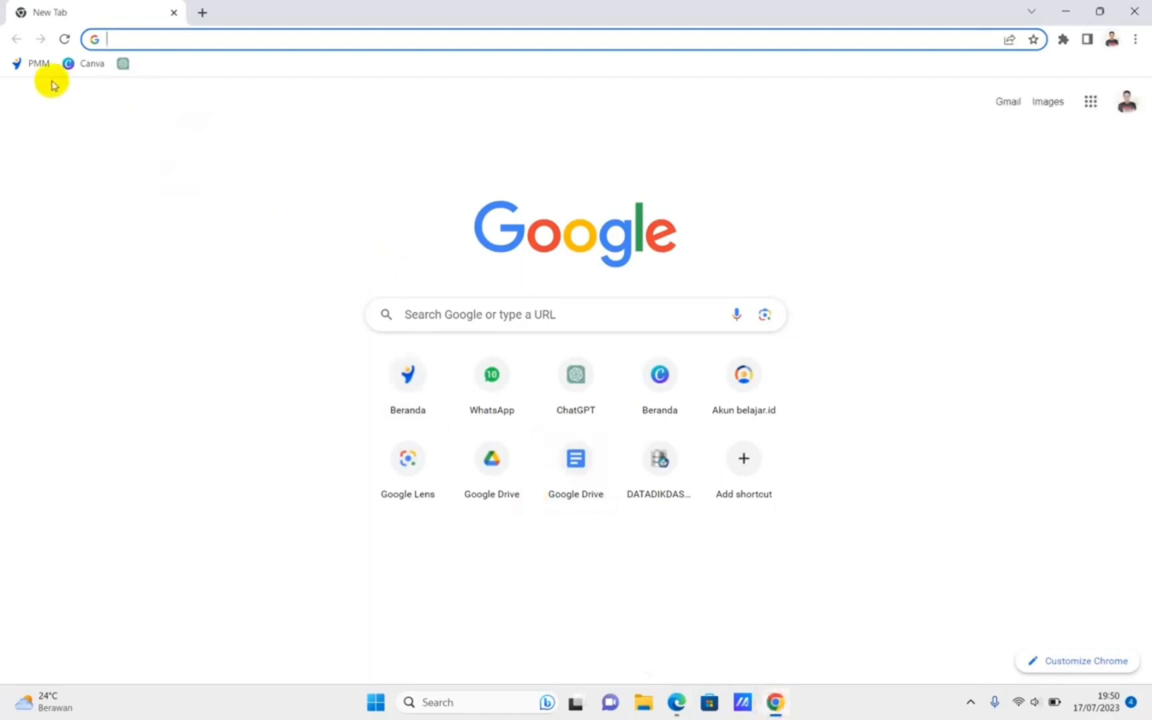
pyautogui.click(90, 65)
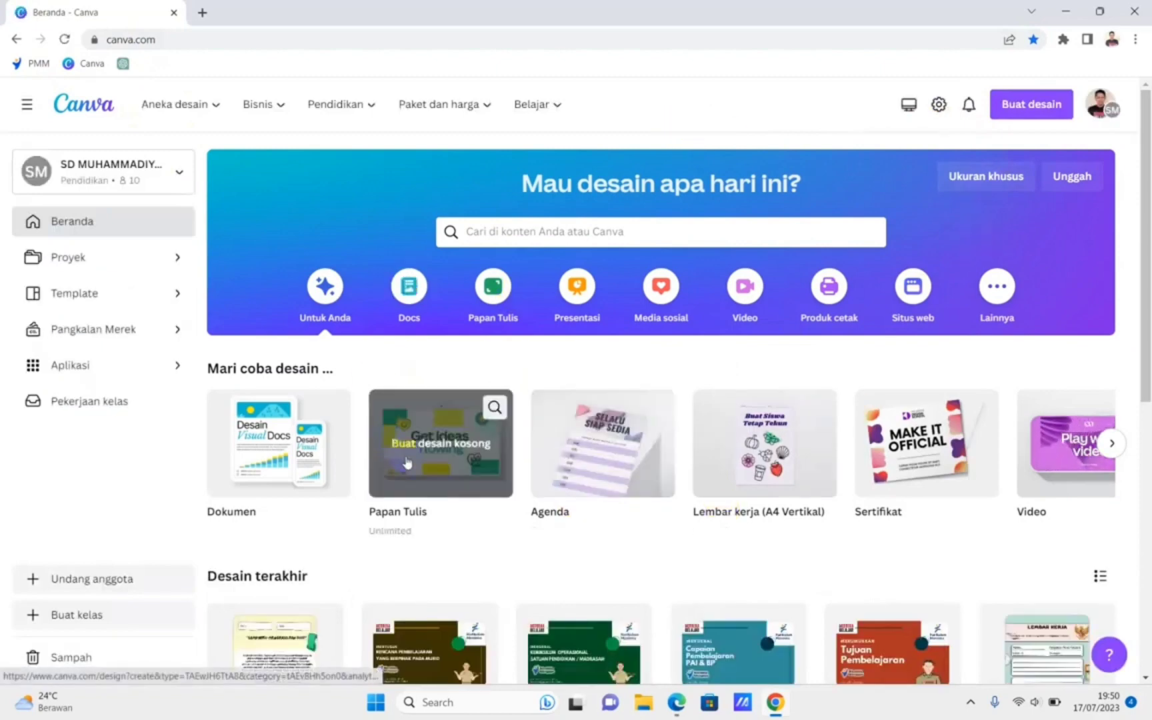
pyautogui.click(1048, 106)
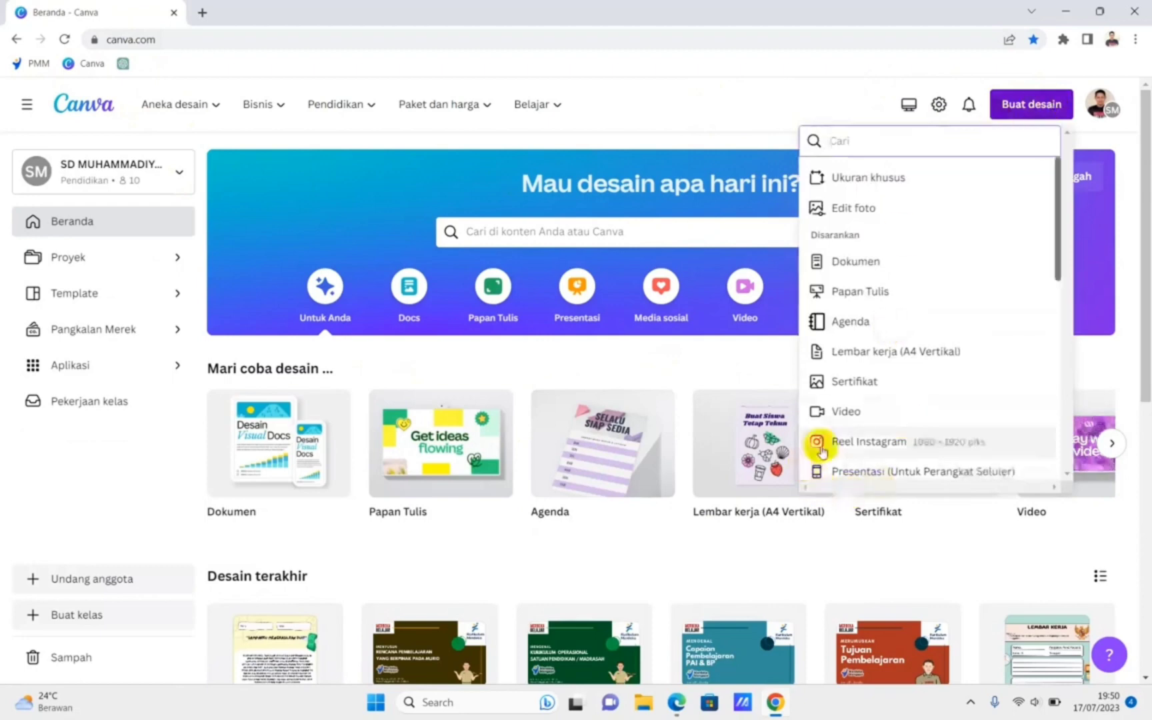
pyautogui.click(853, 413)
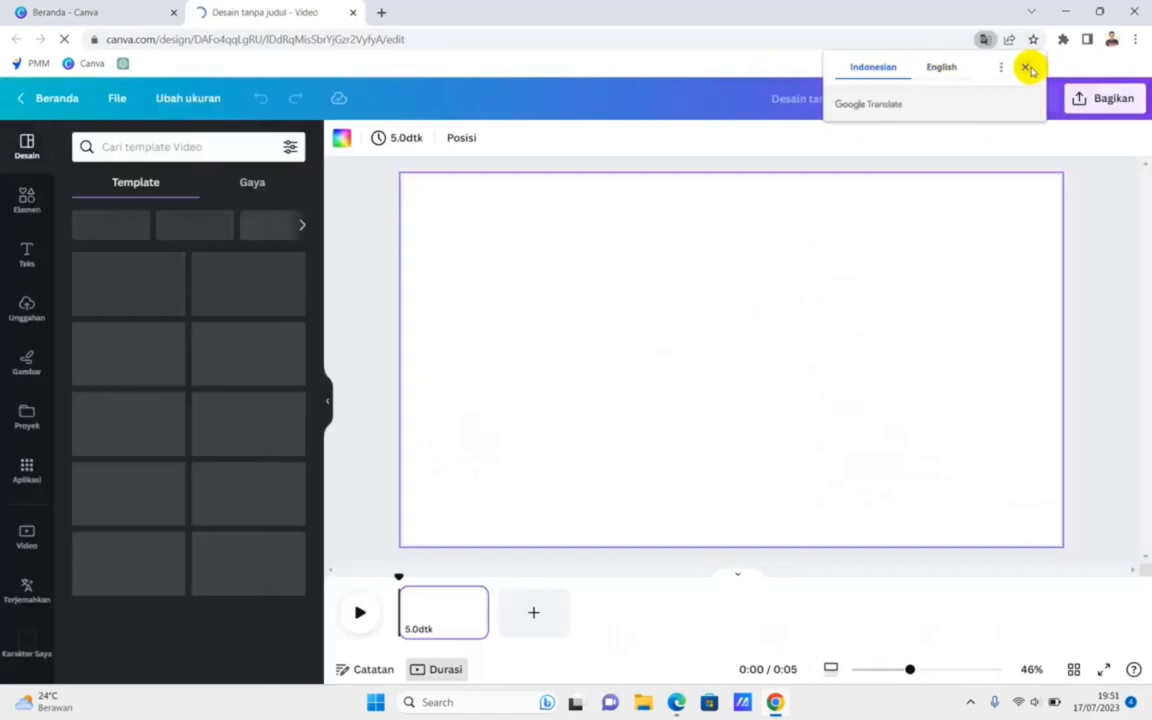
pyautogui.click(1027, 68)
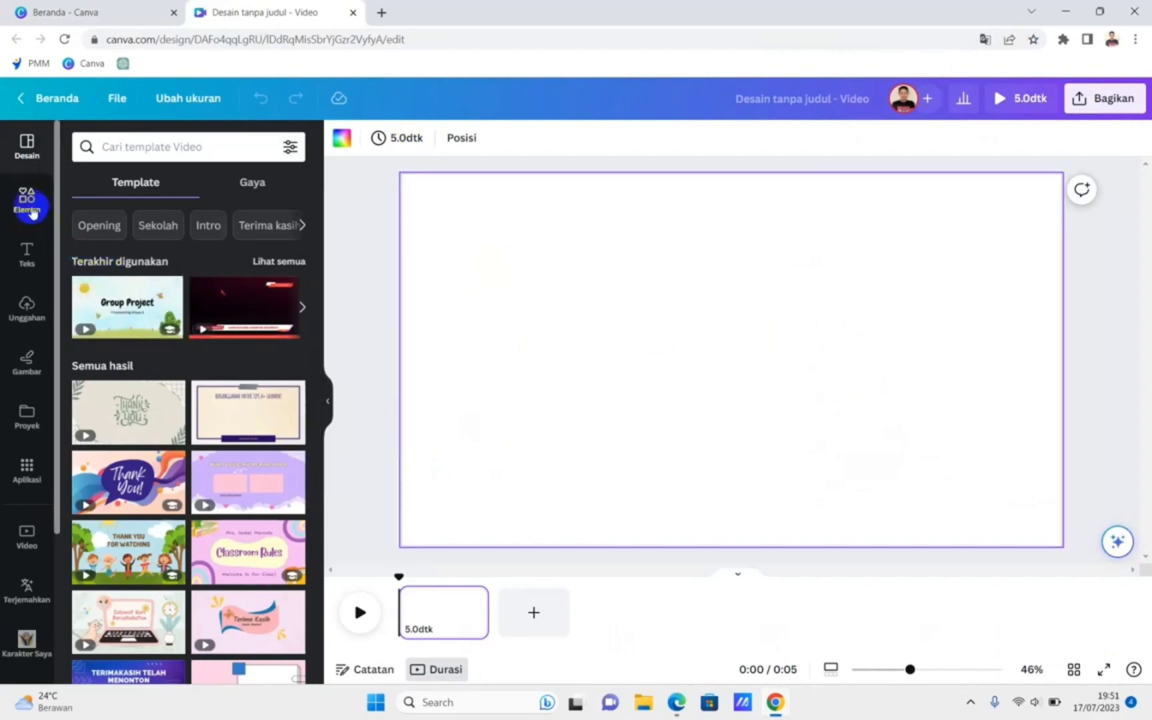
pyautogui.click(630, 334)
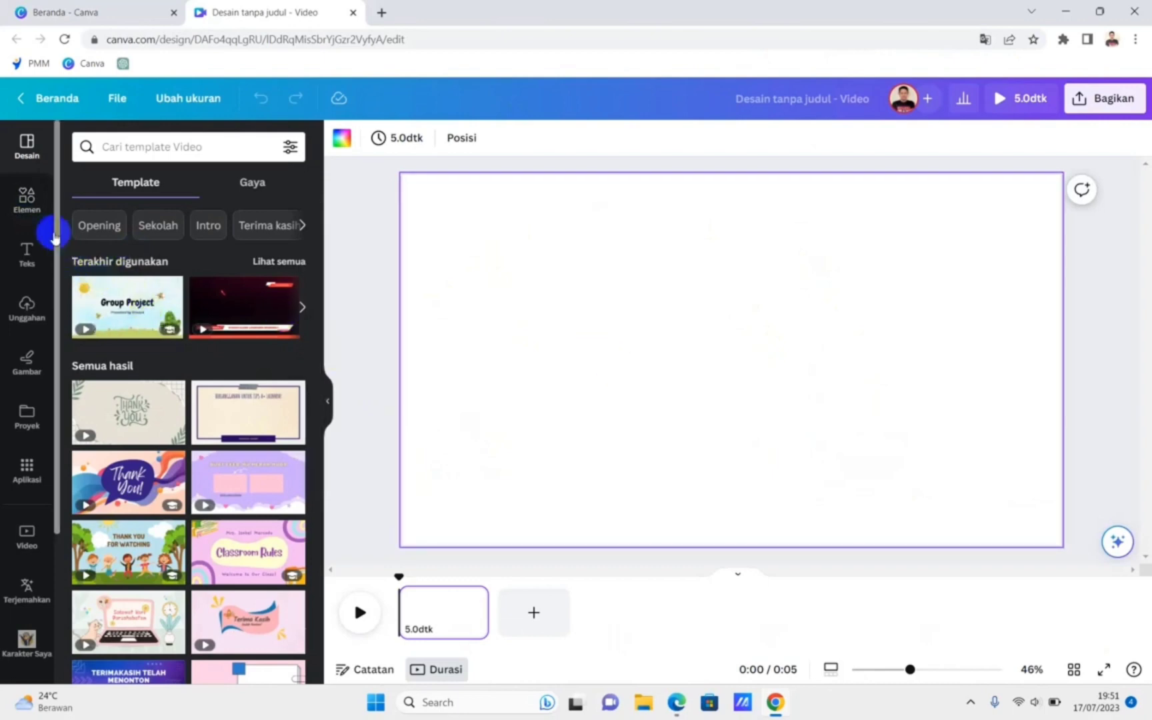
# Search the element library for "jalan raya".
pyautogui.click(28, 207)
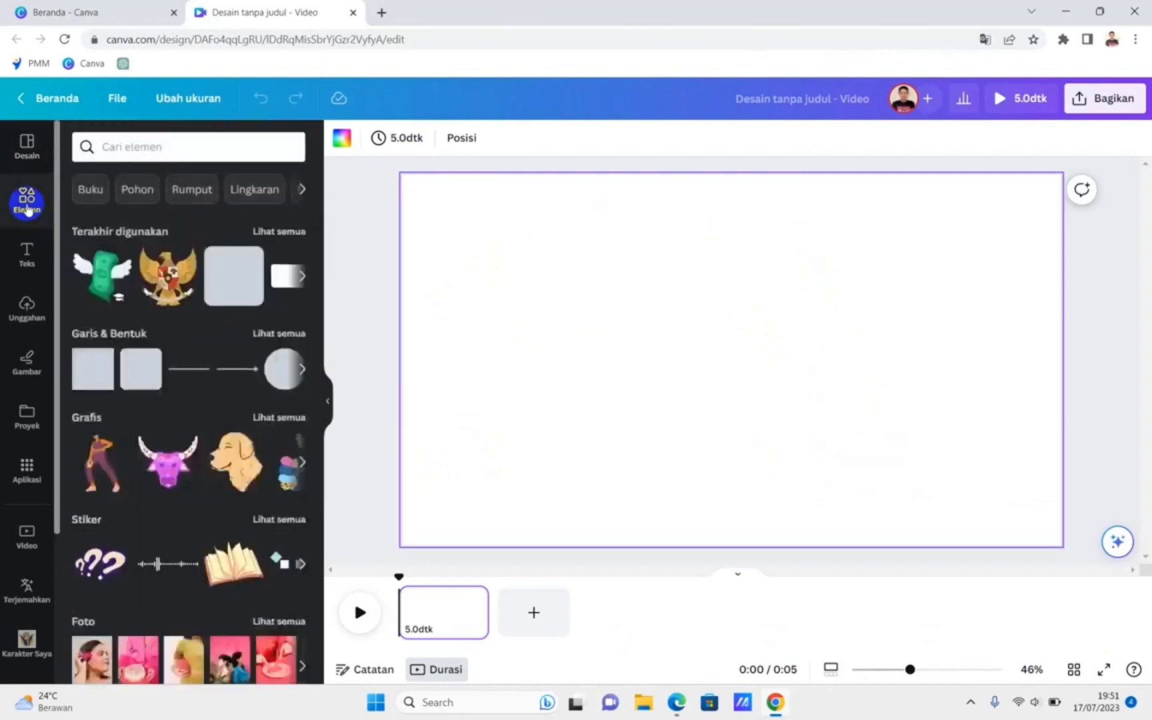
pyautogui.click(138, 148)
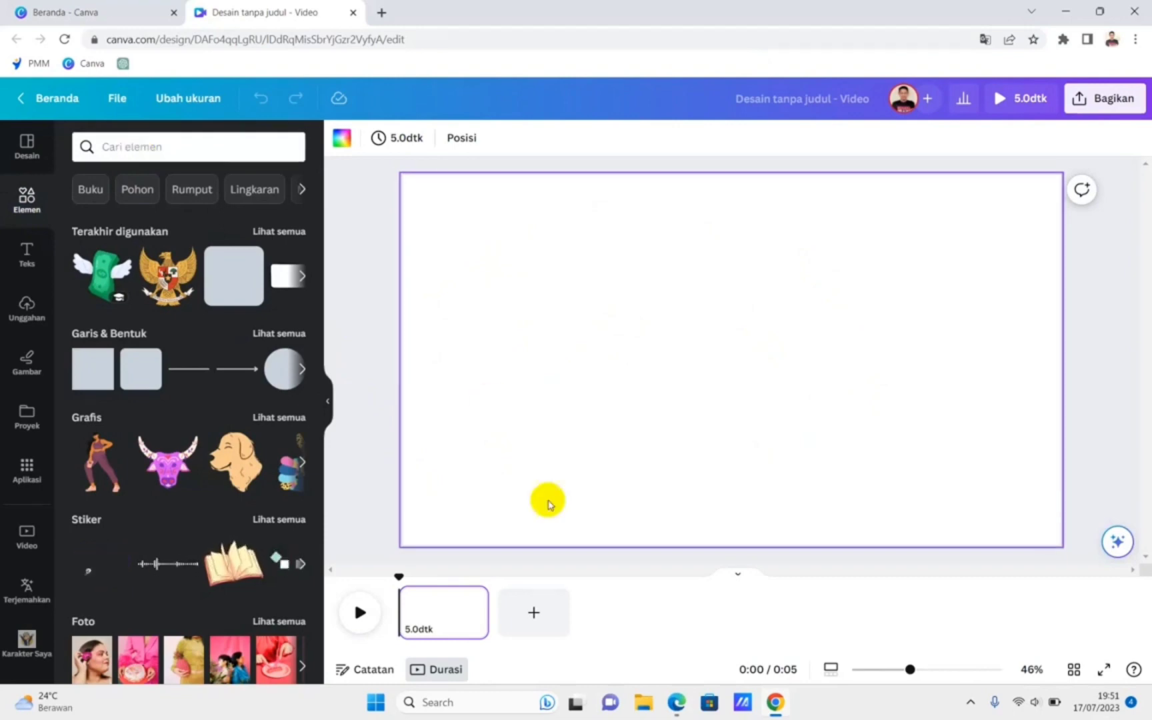
pyautogui.click(142, 145)
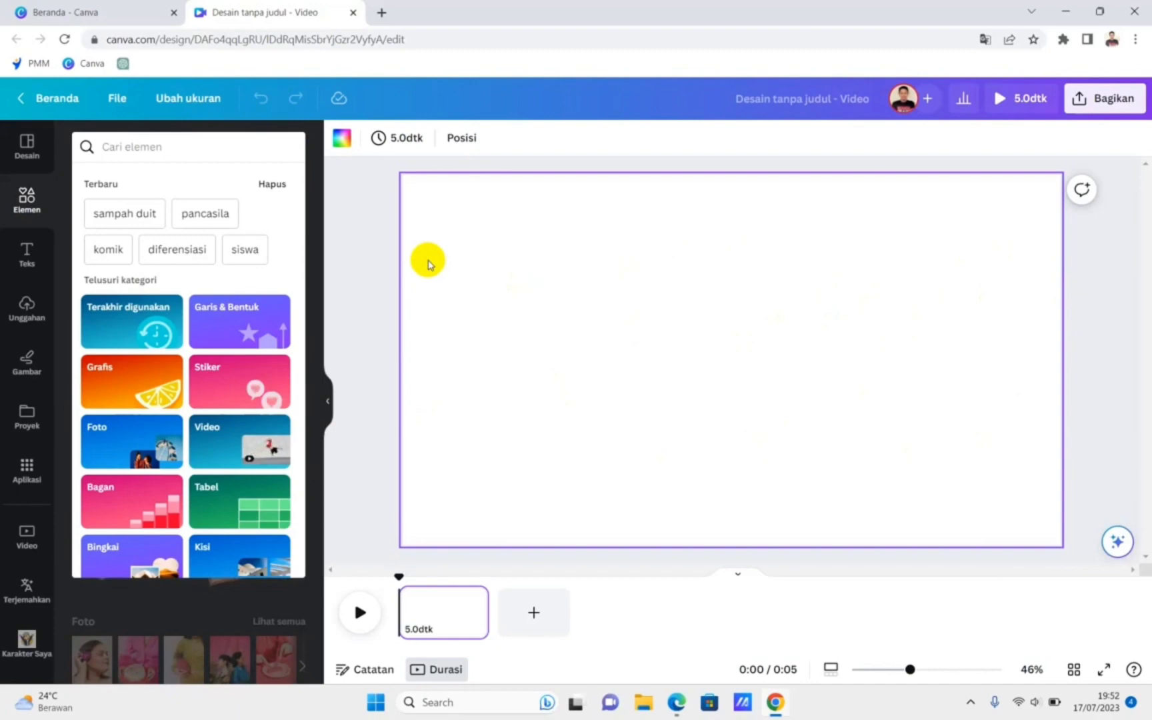
pyautogui.write('jalan')
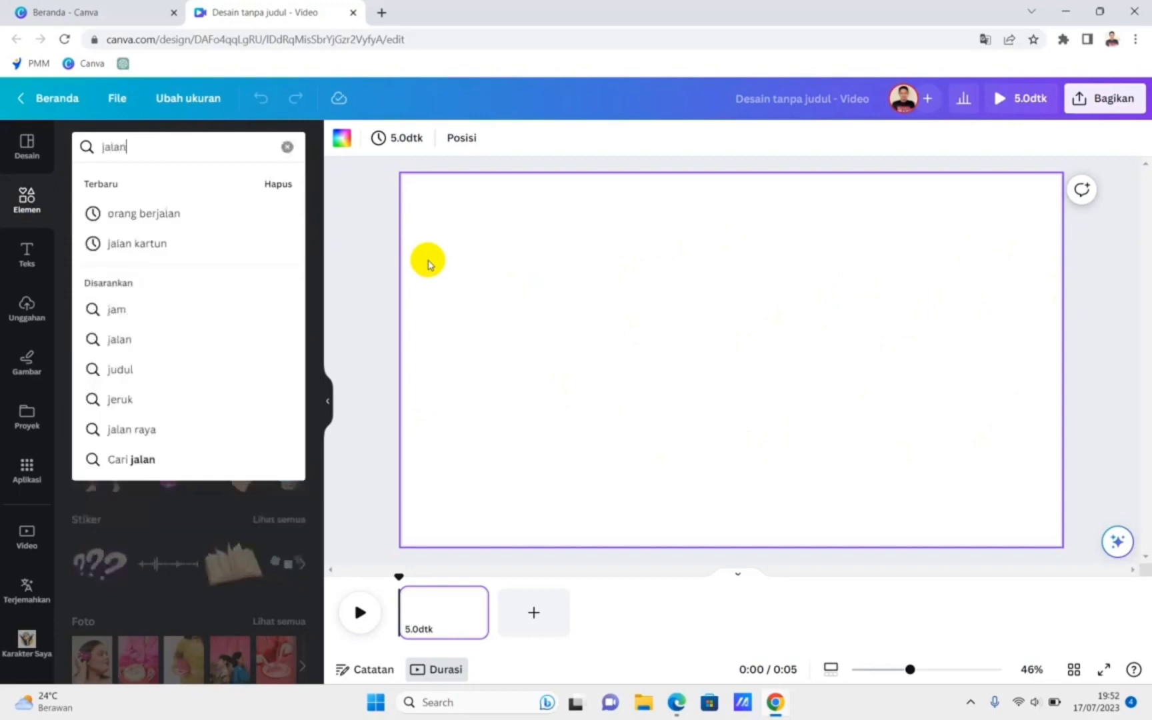
pyautogui.write(' raya\\')
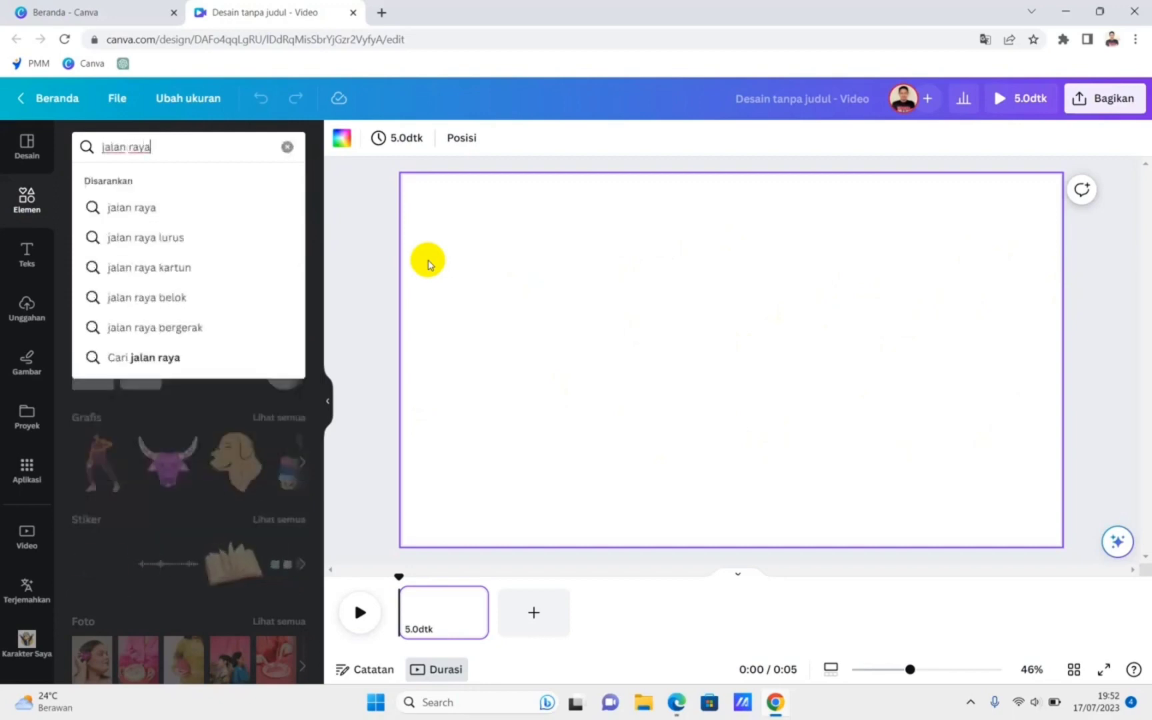
pyautogui.press('Return')
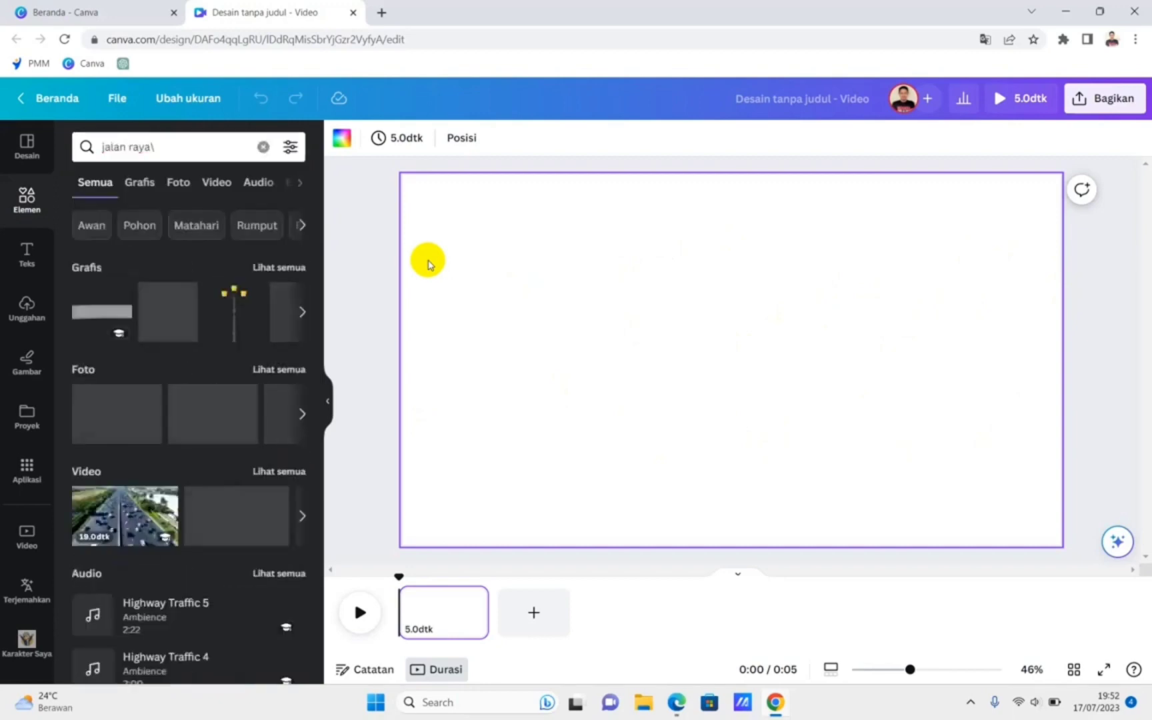
pyautogui.click(218, 185)
pyautogui.click(201, 147)
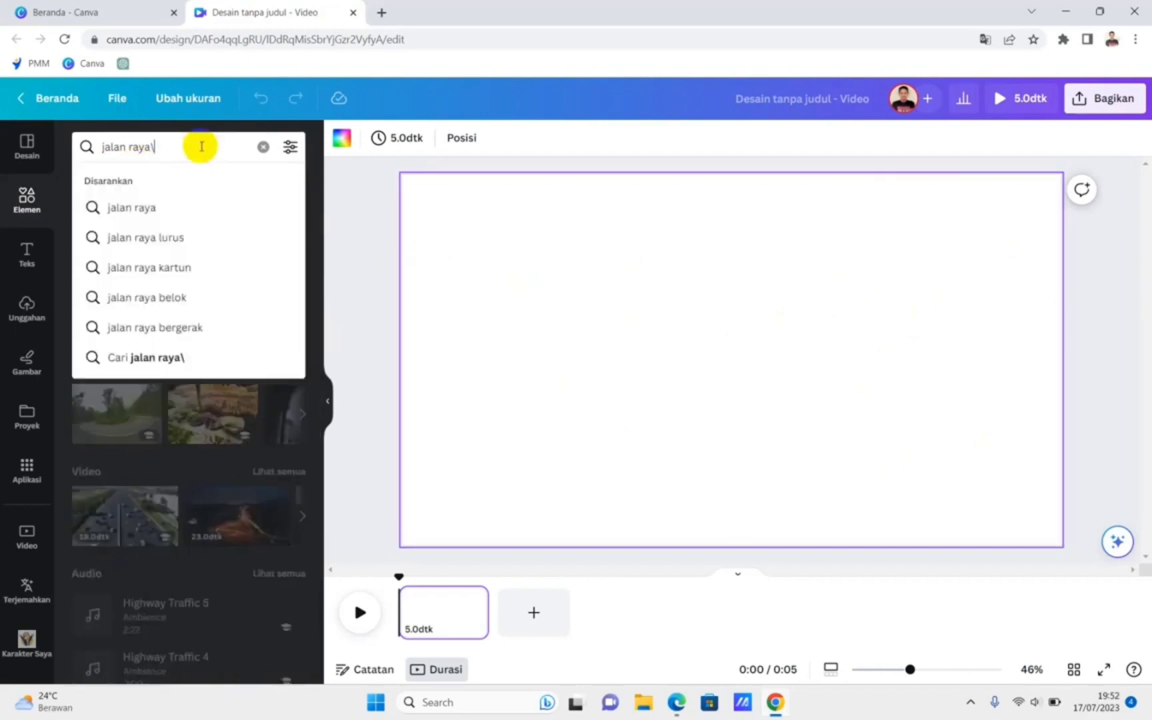
pyautogui.press('BackSpace')
pyautogui.press('Return')
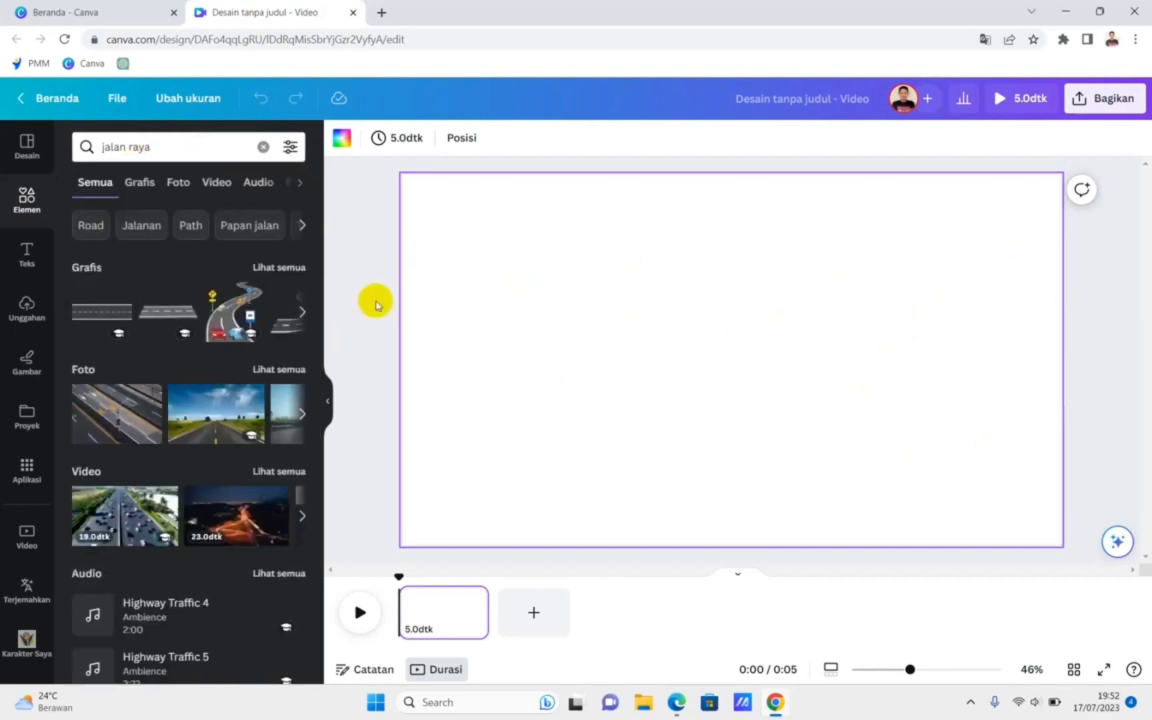
# Limit the results to graphics (Grafis) and look through them for a suitable road scene.
pyautogui.click(138, 185)
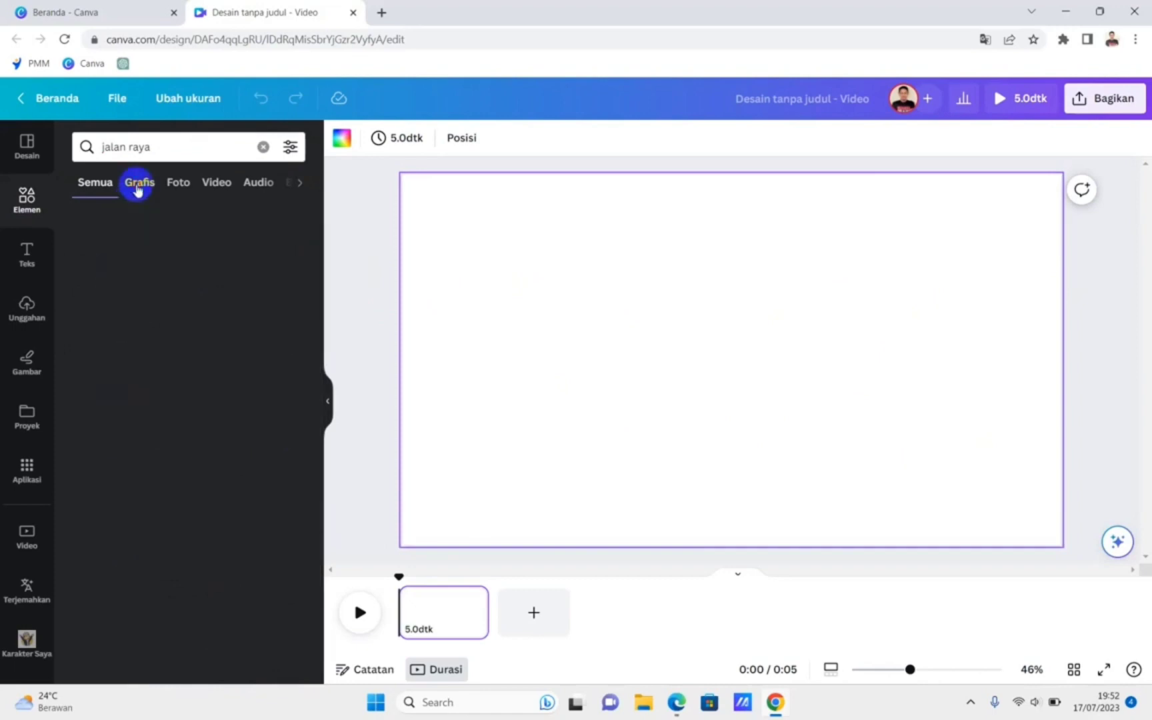
pyautogui.scroll(-5, 186, 489)
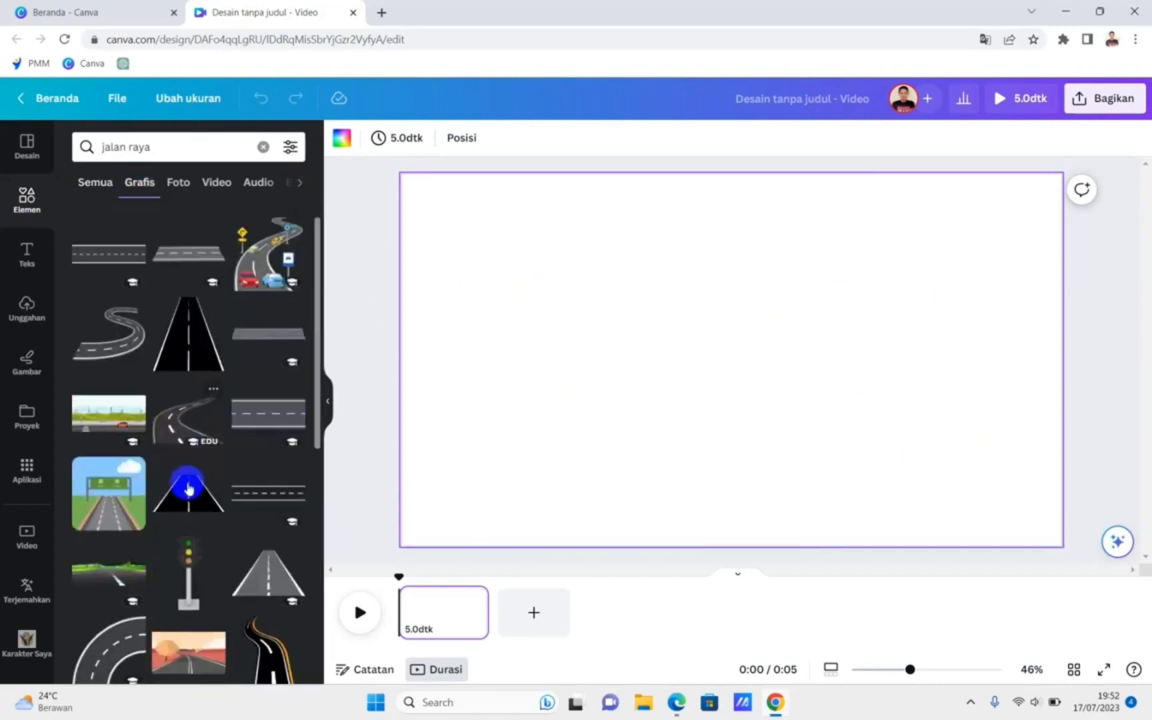
pyautogui.scroll(-4, 188, 488)
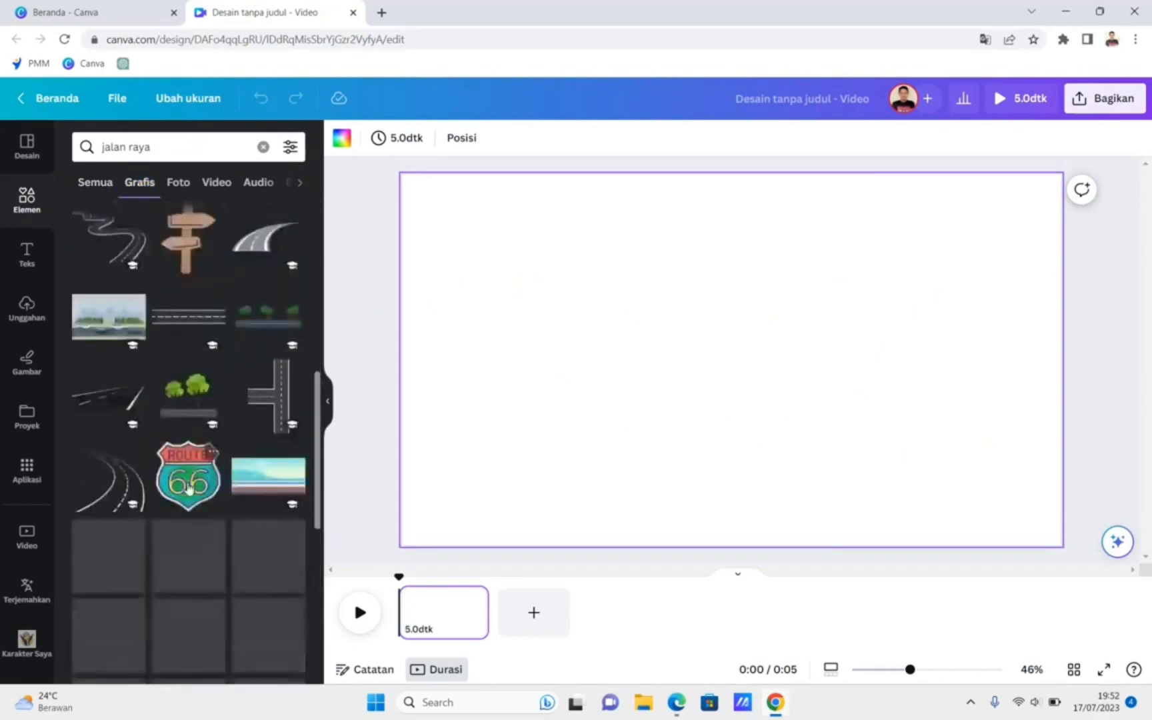
pyautogui.scroll(2, 189, 489)
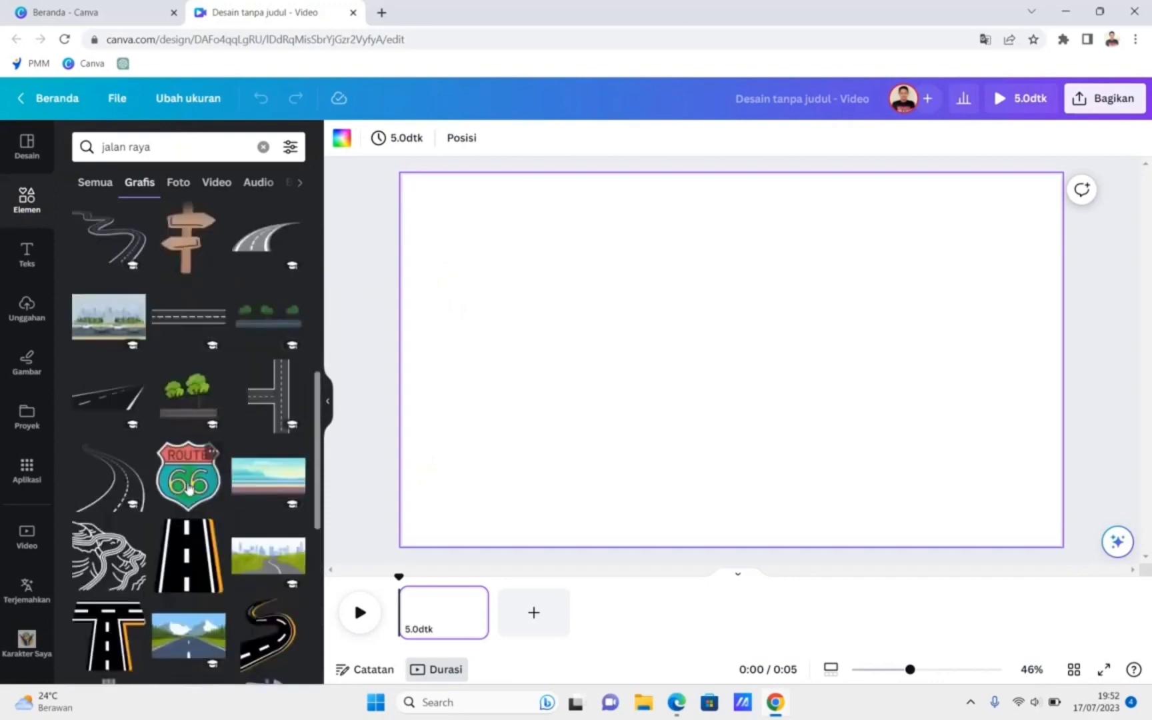
pyautogui.scroll(-3, 172, 453)
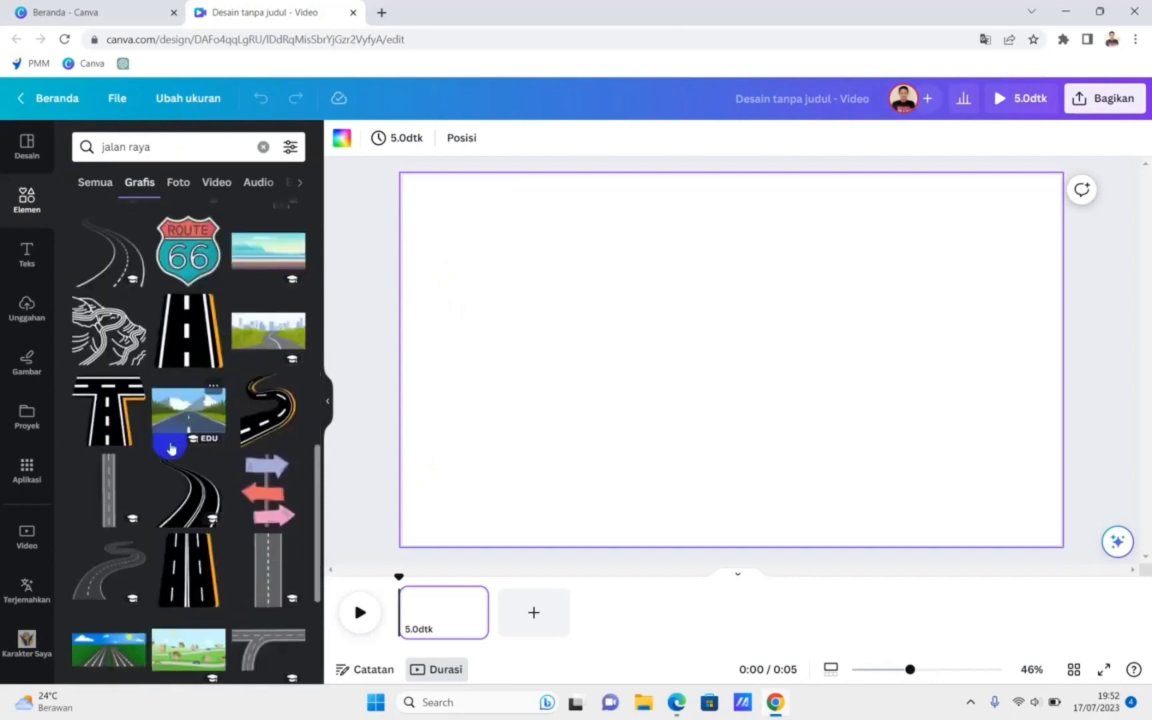
pyautogui.scroll(-10, 170, 448)
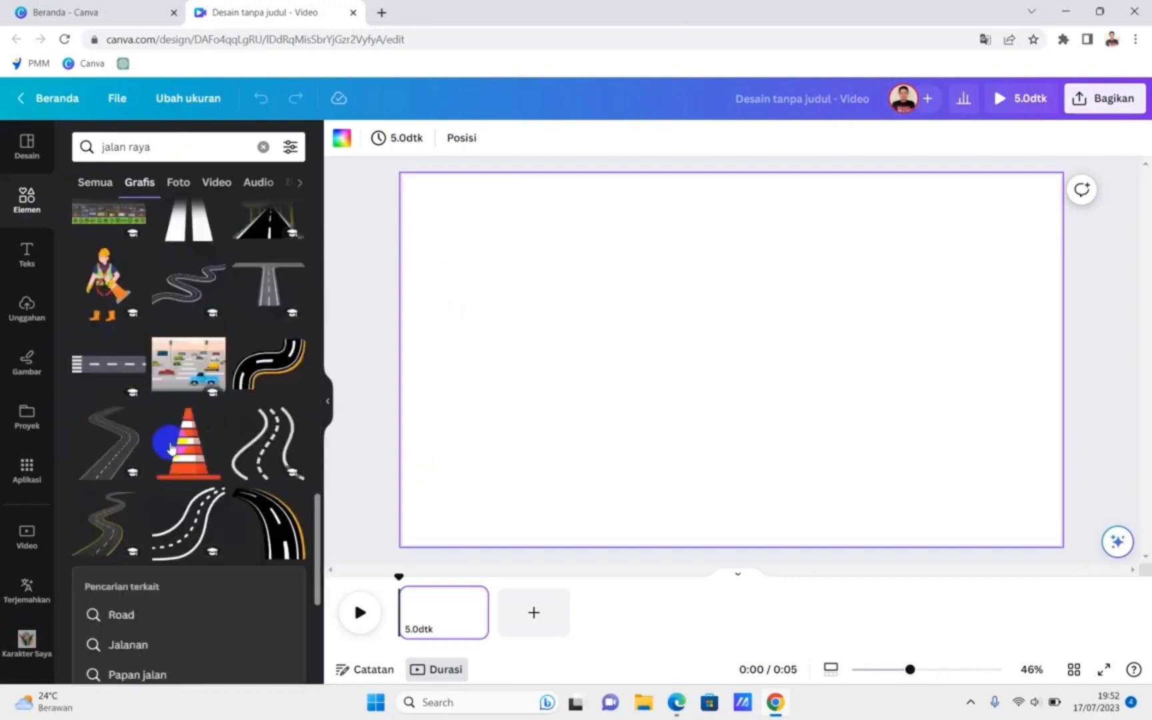
pyautogui.scroll(-6, 170, 448)
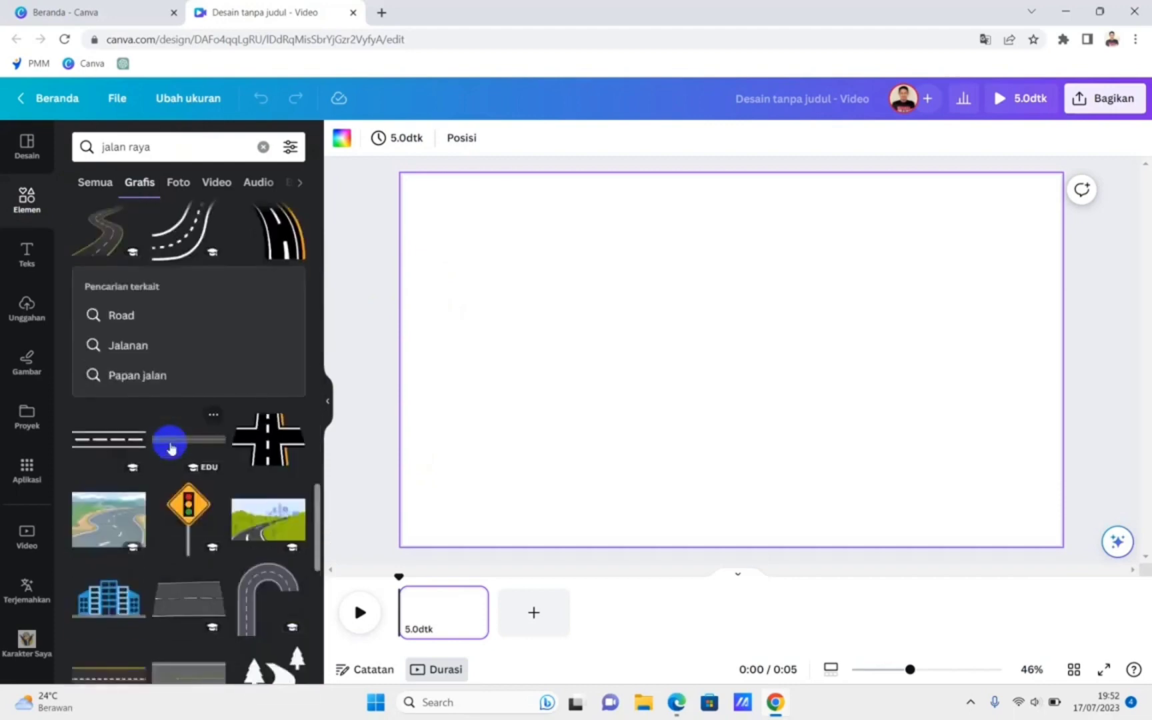
# Add the street illustration with the coffee shop from the "jalan di kota" graphics and set it as the page background.
pyautogui.click(298, 618)
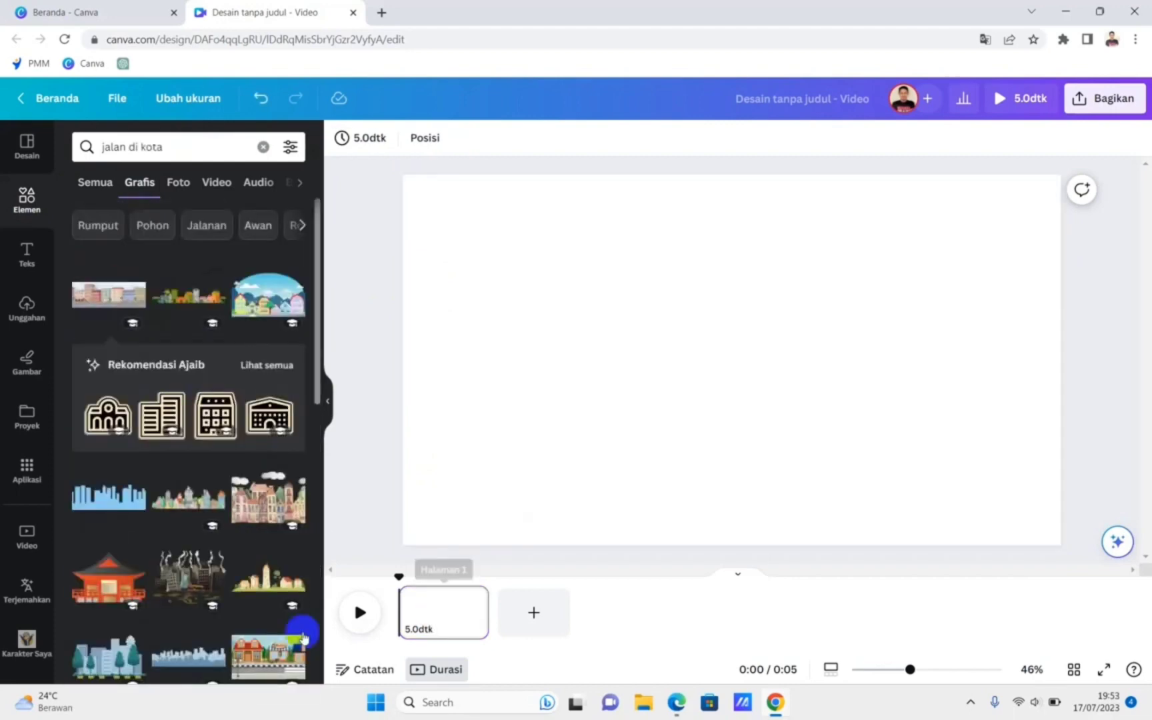
pyautogui.click(268, 658)
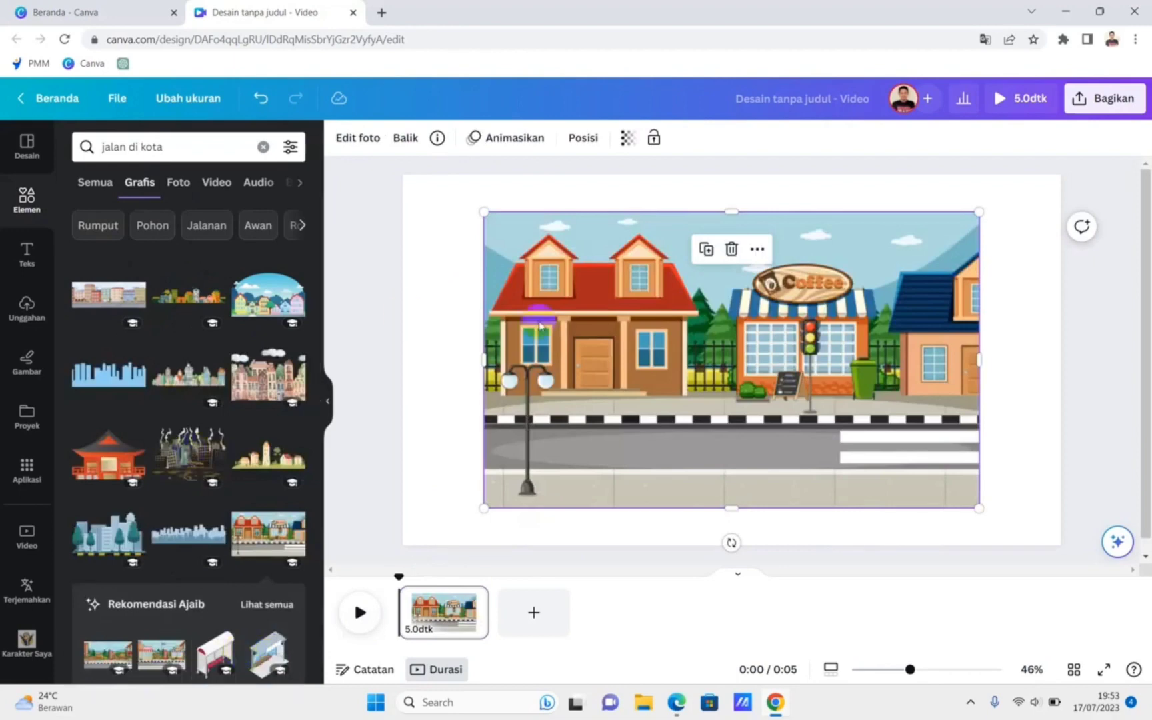
pyautogui.click(263, 146)
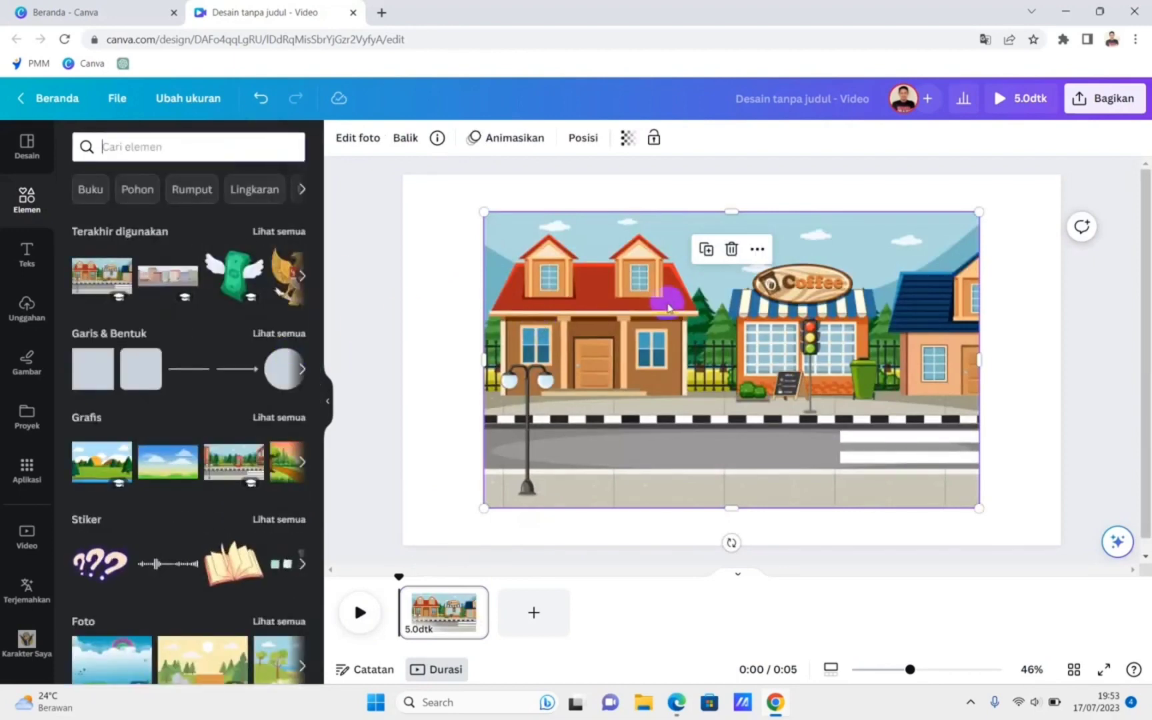
pyautogui.moveTo(652, 318); pyautogui.dragTo(566, 278)
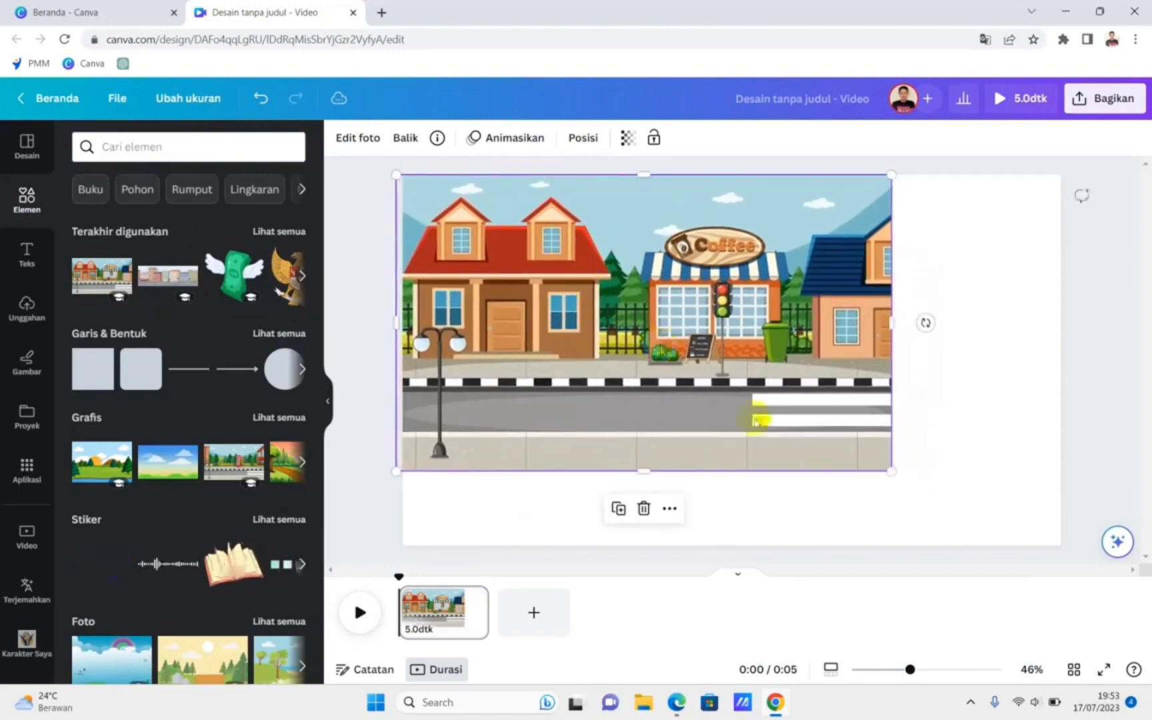
pyautogui.rightClick(639, 287)
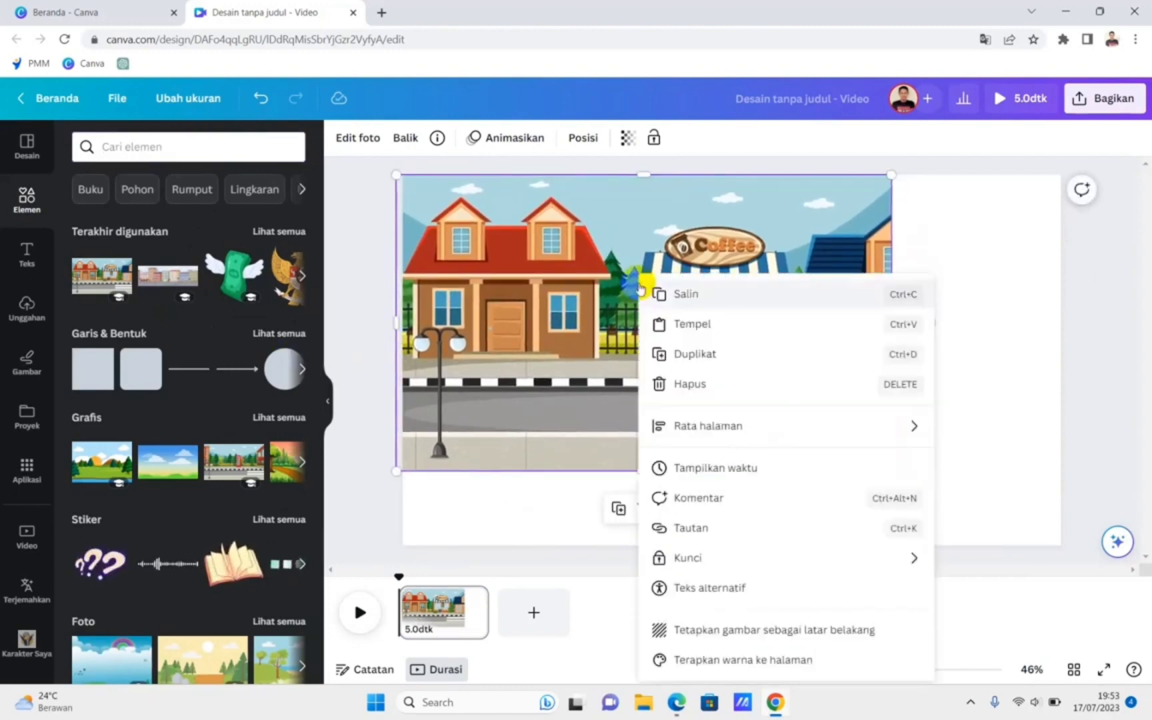
pyautogui.click(743, 638)
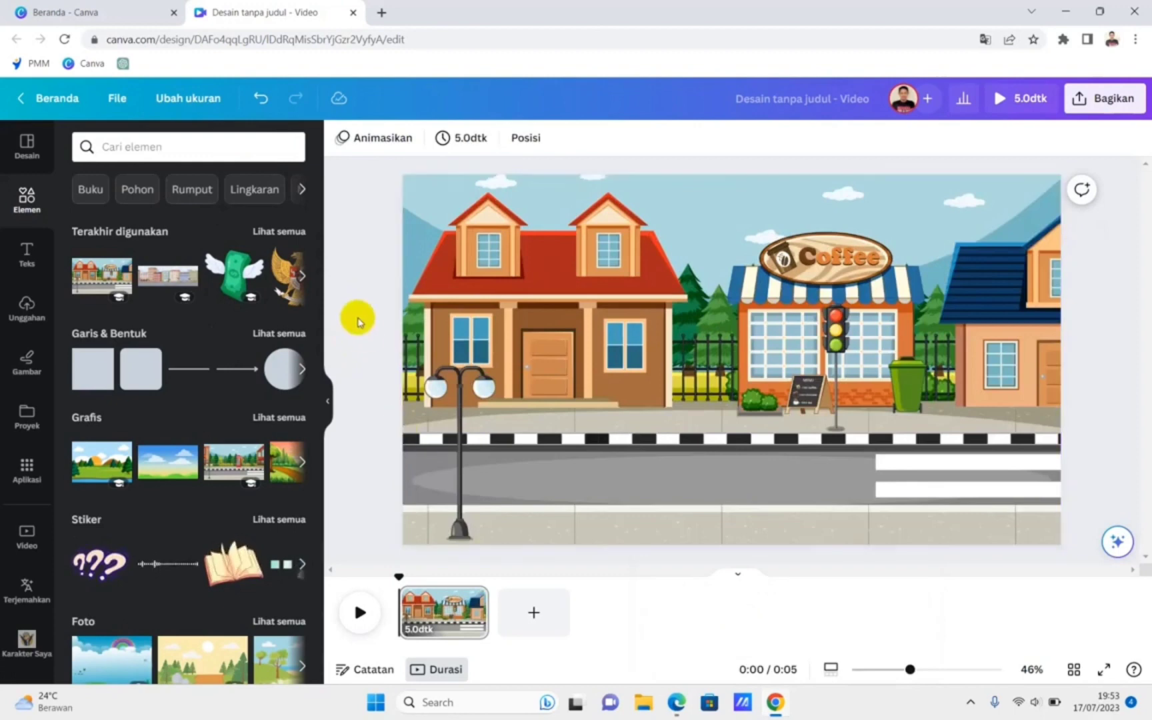
pyautogui.click(460, 265)
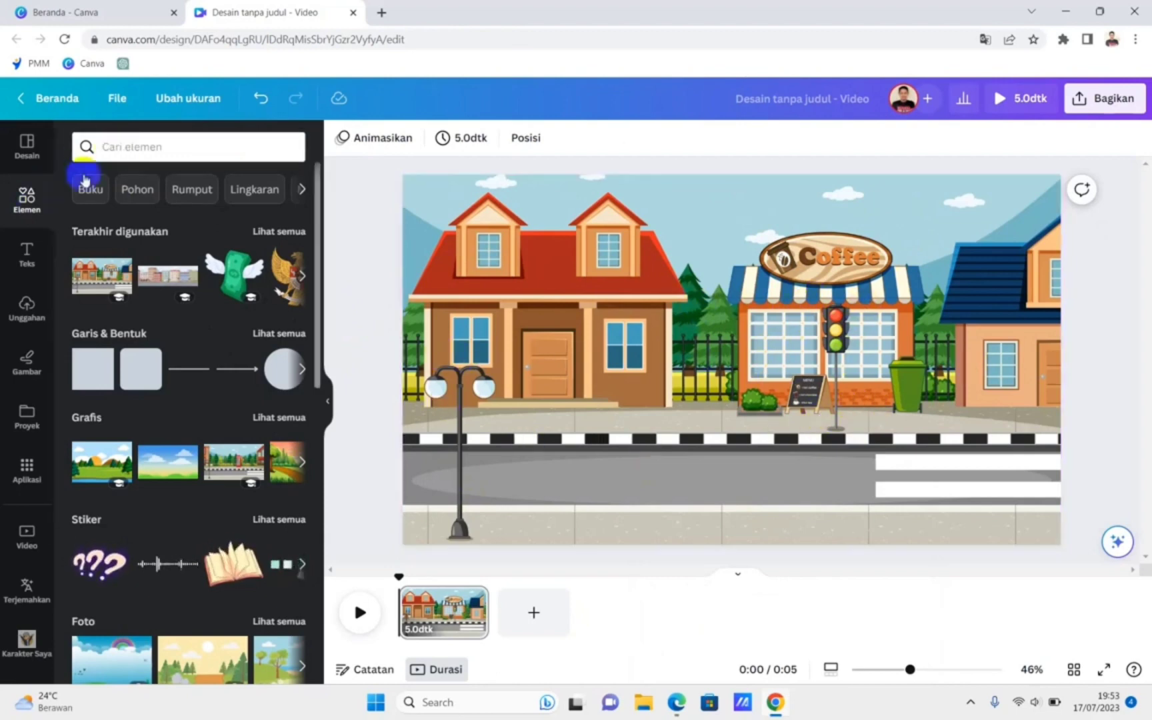
# Search the elements for "mobil", limit the results to graphics, and add the animated blue car to the street scene.
pyautogui.click(30, 209)
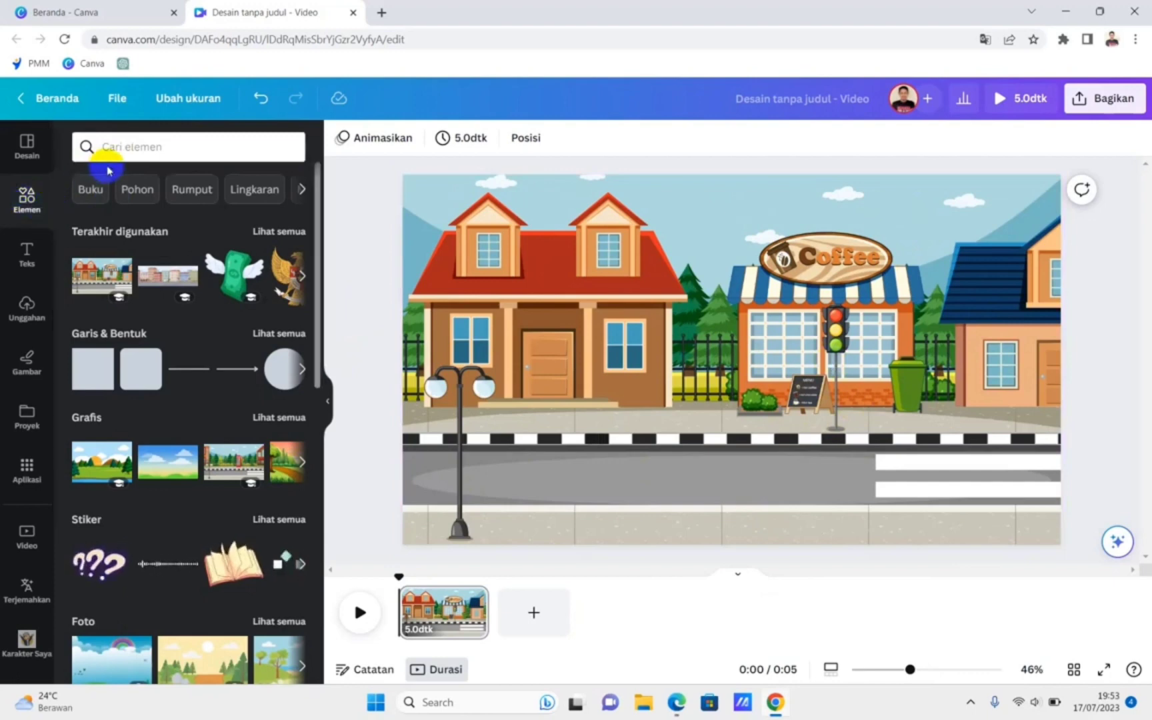
pyautogui.click(121, 145)
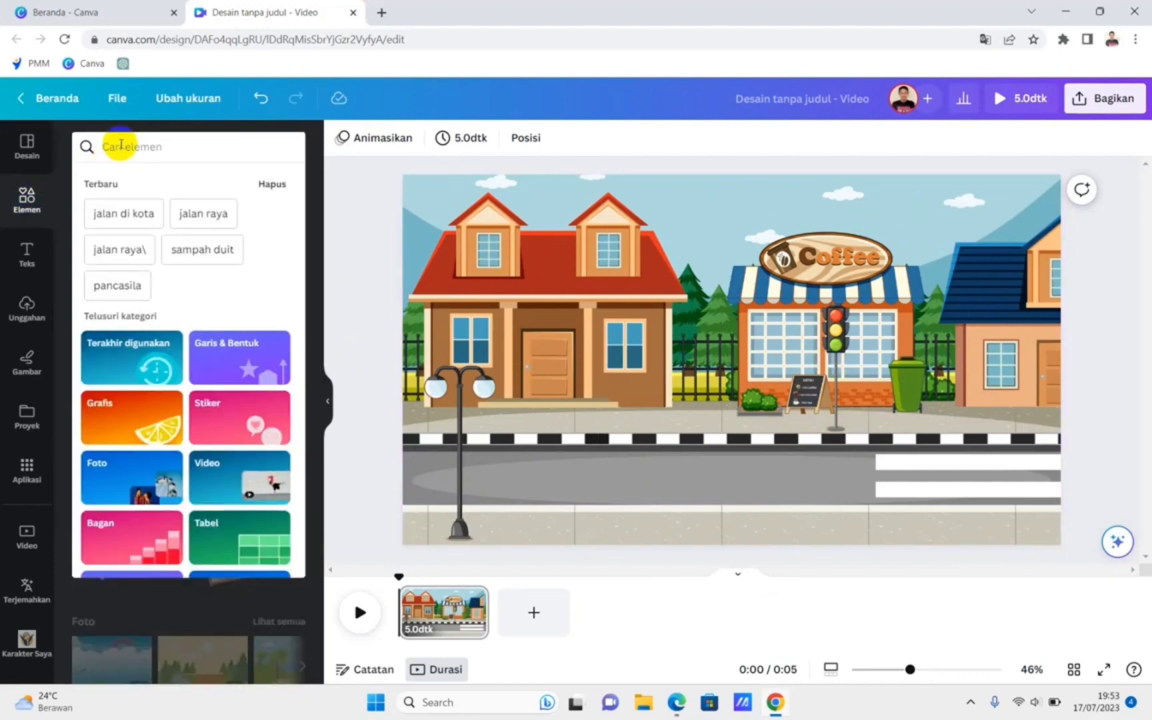
pyautogui.write('mobil')
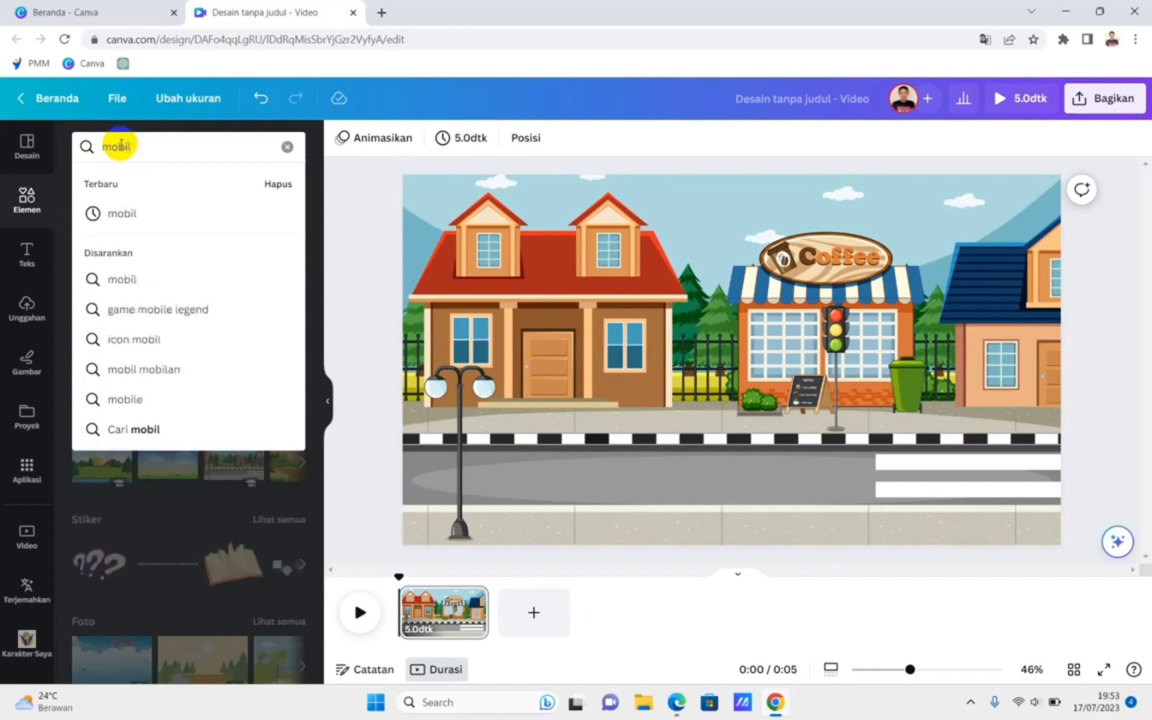
pyautogui.press('Return')
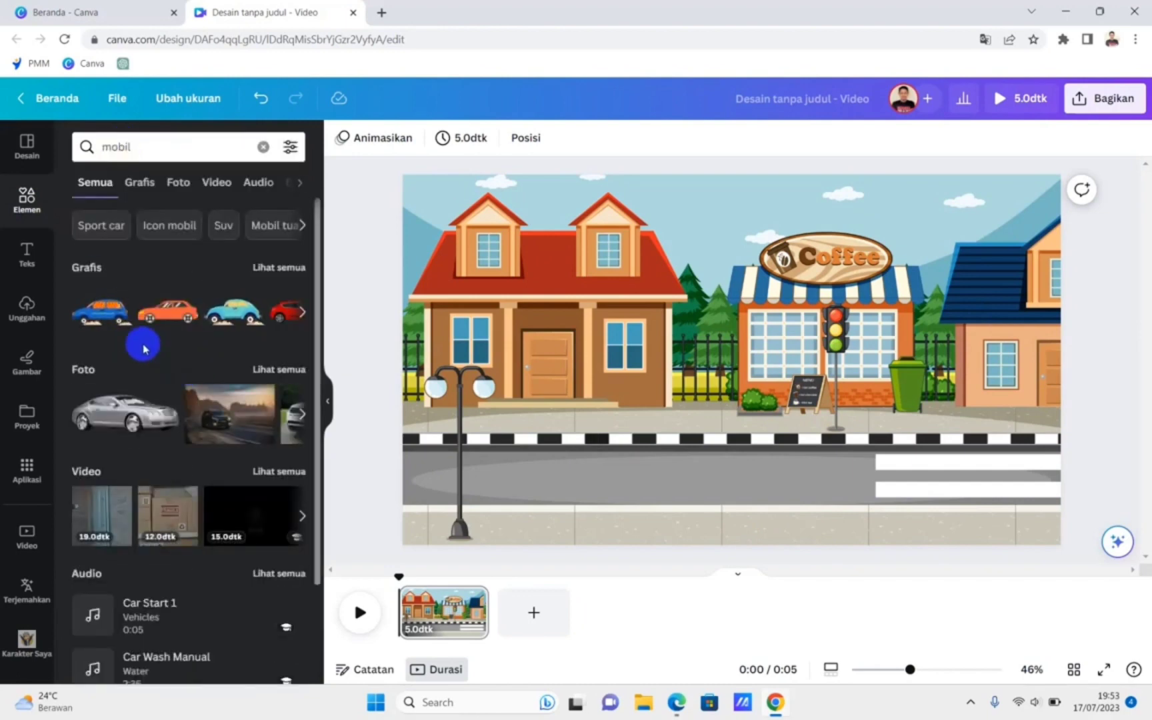
pyautogui.click(141, 184)
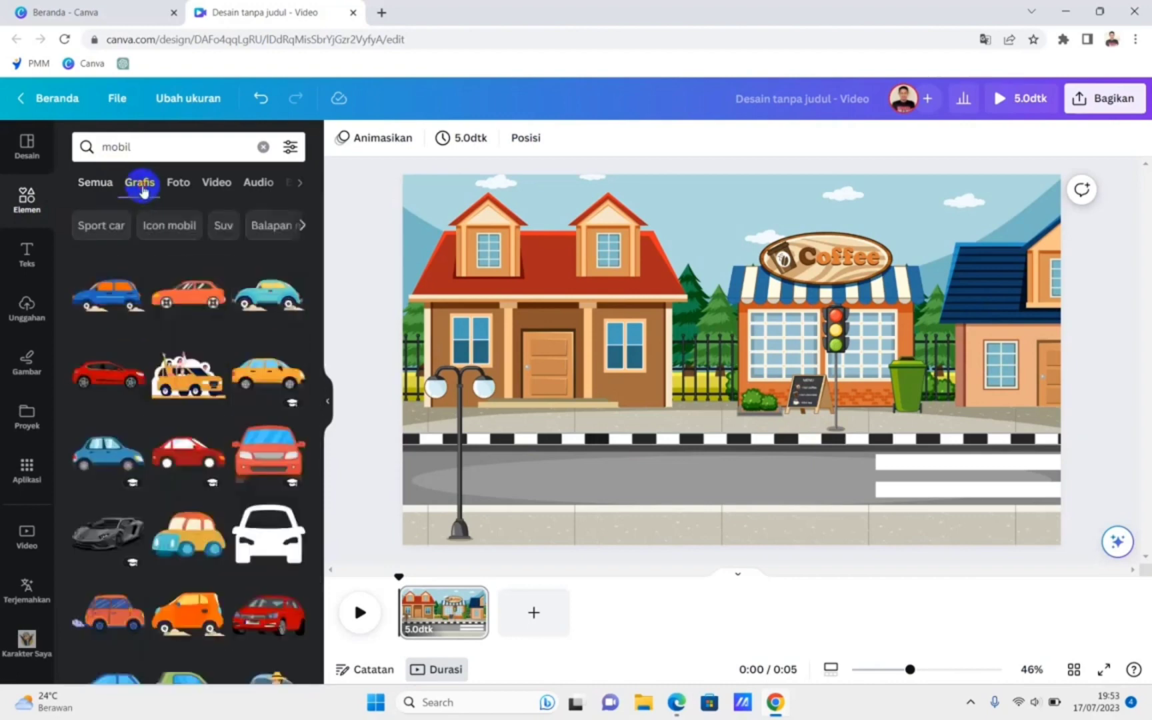
pyautogui.click(116, 302)
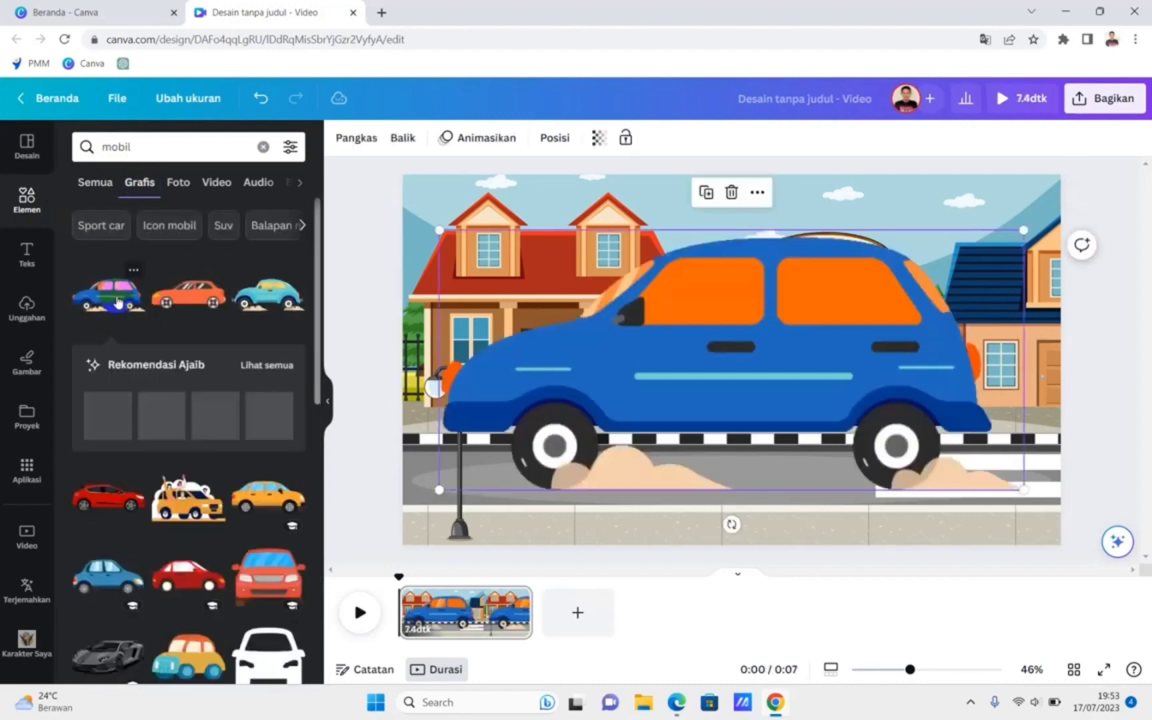
# Make the blue car slightly smaller, move it down toward the road, and flip it horizontally (Balik horizontal).
pyautogui.moveTo(1011, 239); pyautogui.dragTo(988, 245)
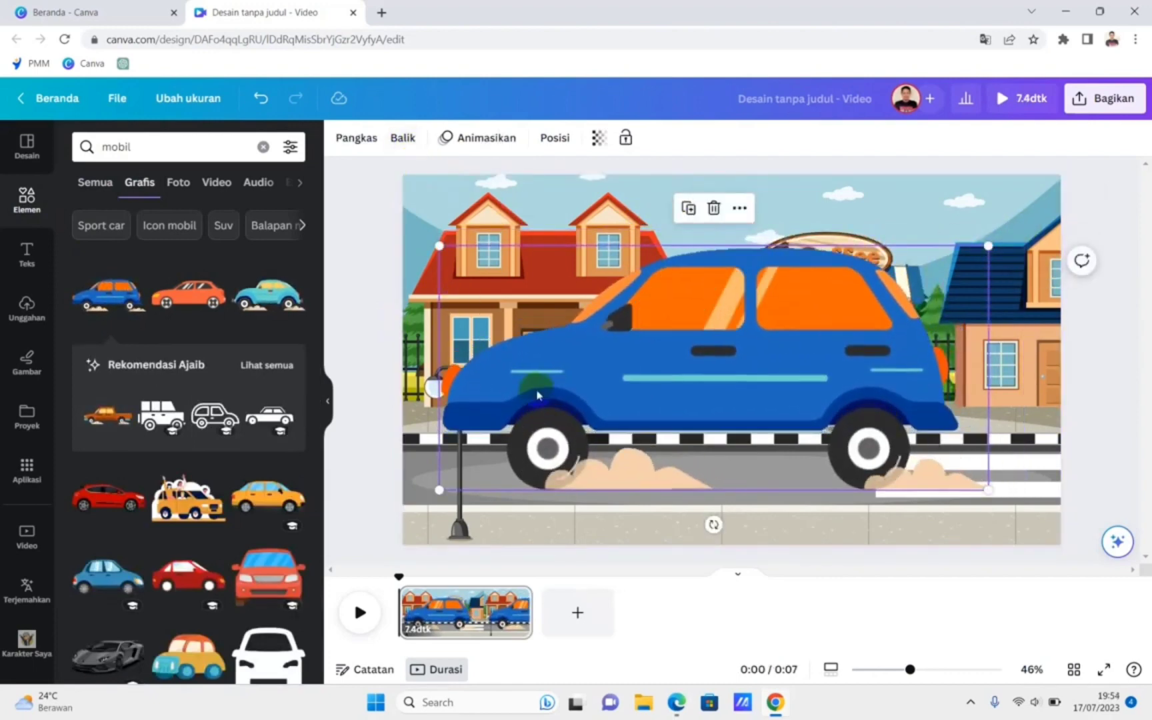
pyautogui.moveTo(539, 393); pyautogui.dragTo(567, 407)
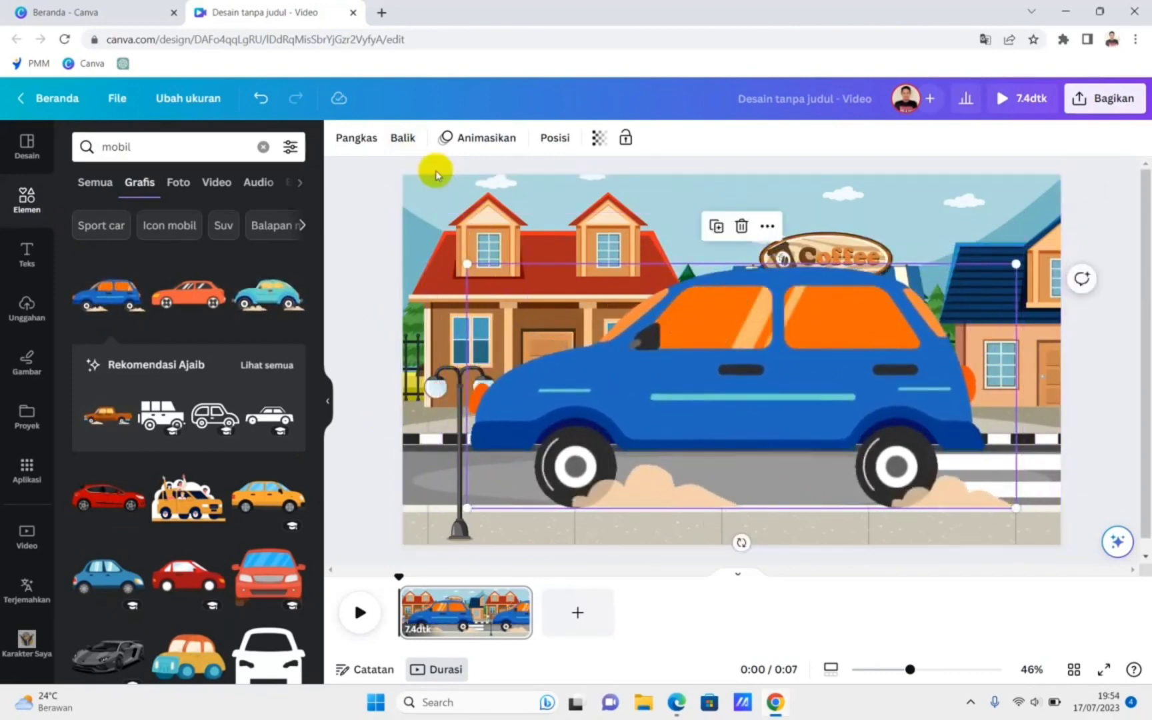
pyautogui.click(406, 139)
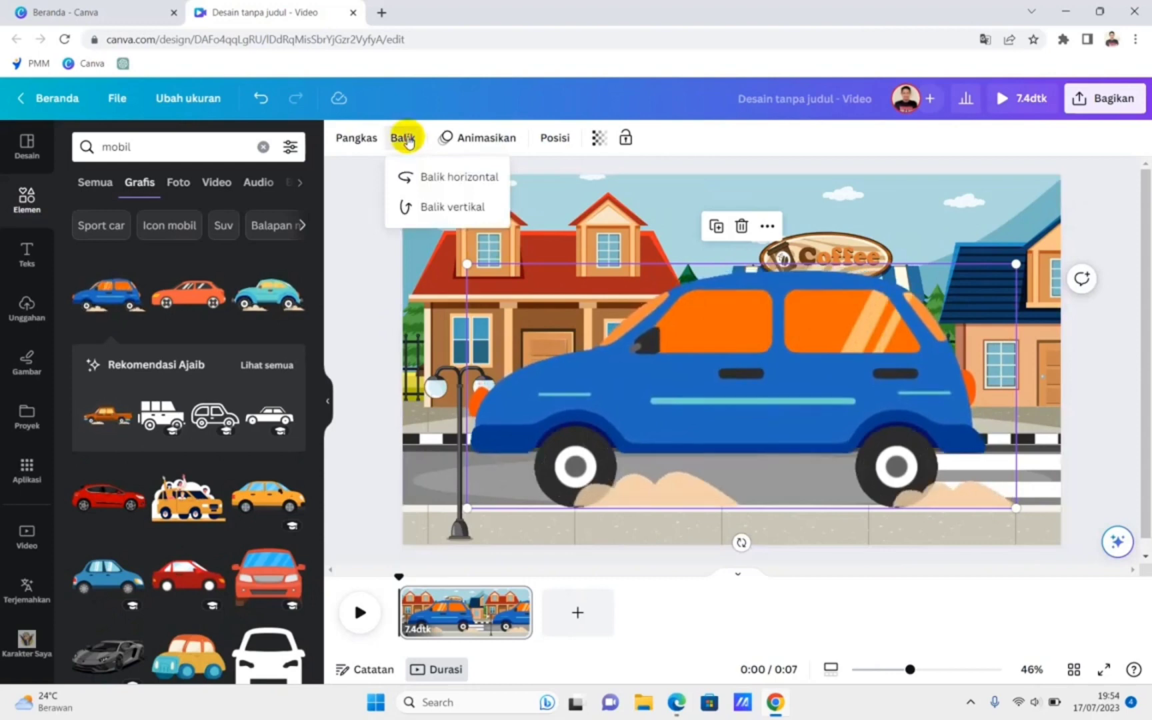
pyautogui.click(432, 178)
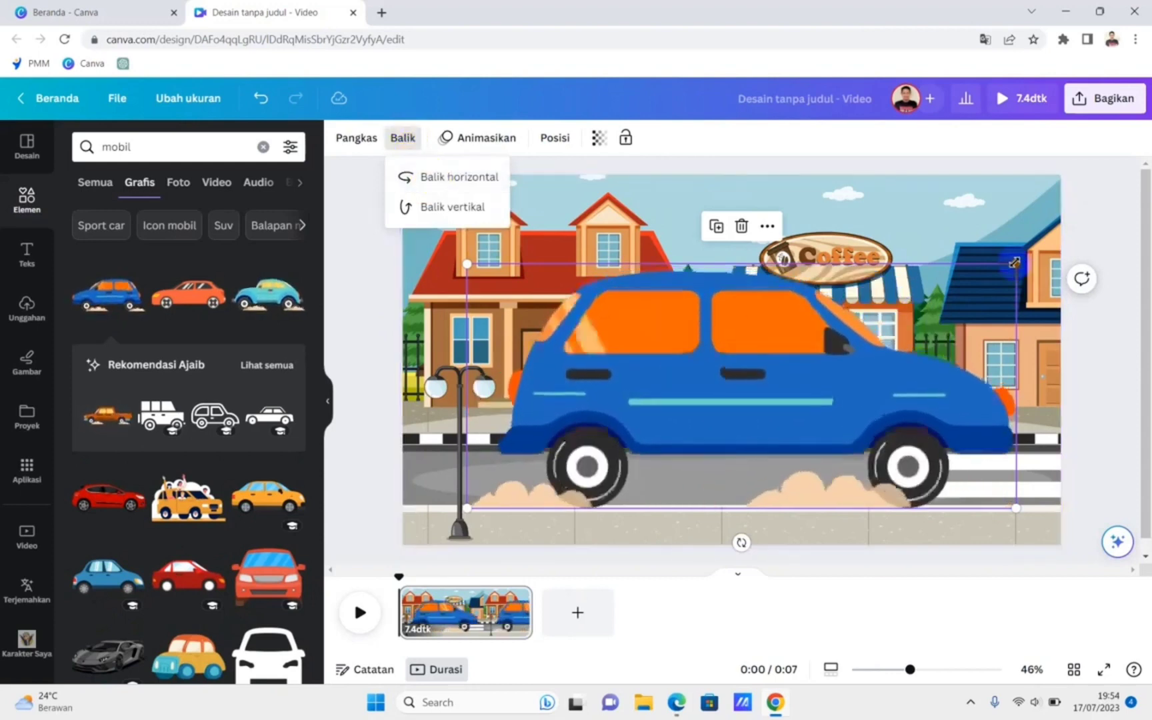
# Scale the blue car down to fit the street and place it on the road beside the street lamp.
pyautogui.moveTo(1015, 264); pyautogui.dragTo(650, 427)
pyautogui.moveTo(603, 470)
pyautogui.mouseDown()
pyautogui.moveTo(579, 445)
pyautogui.moveTo(604, 448)
pyautogui.mouseUp()
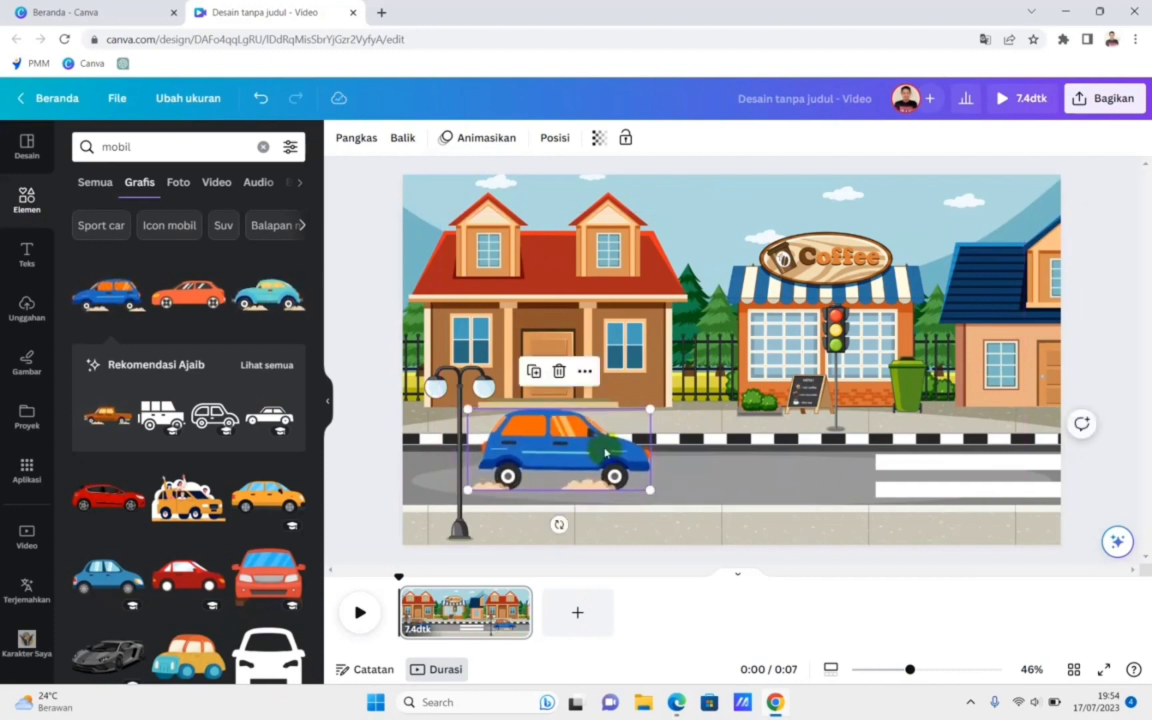
pyautogui.click(653, 487)
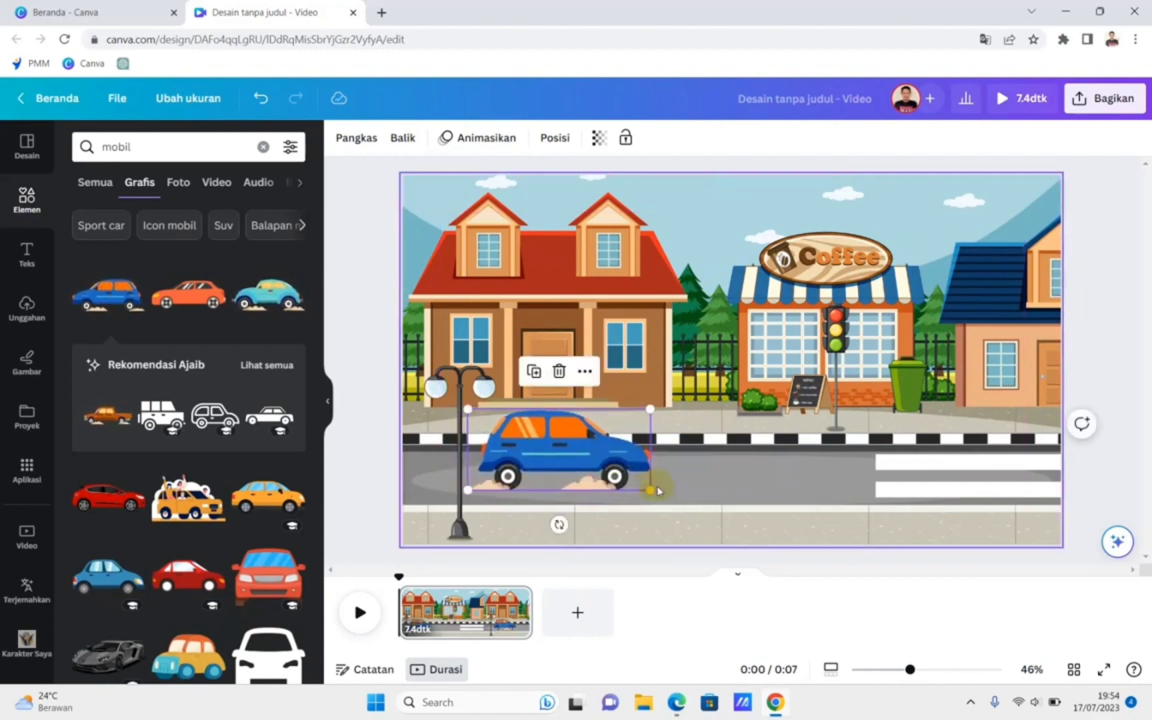
pyautogui.click(622, 482)
pyautogui.moveTo(650, 491); pyautogui.dragTo(628, 479)
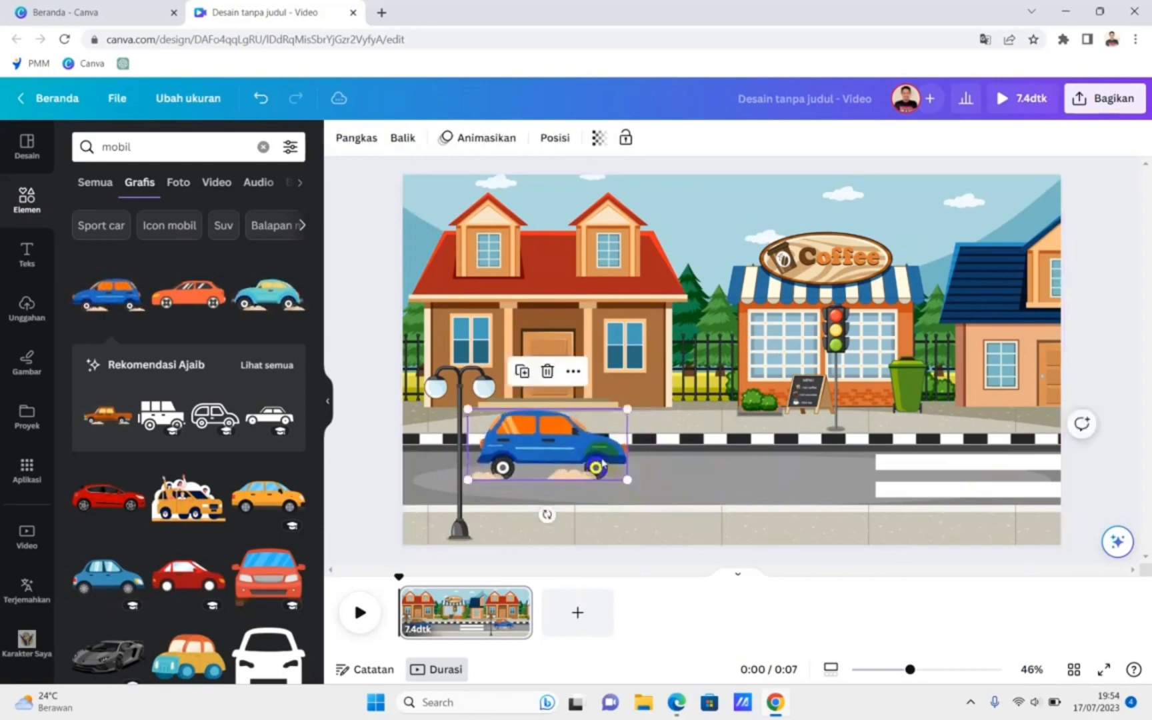
pyautogui.click(701, 430)
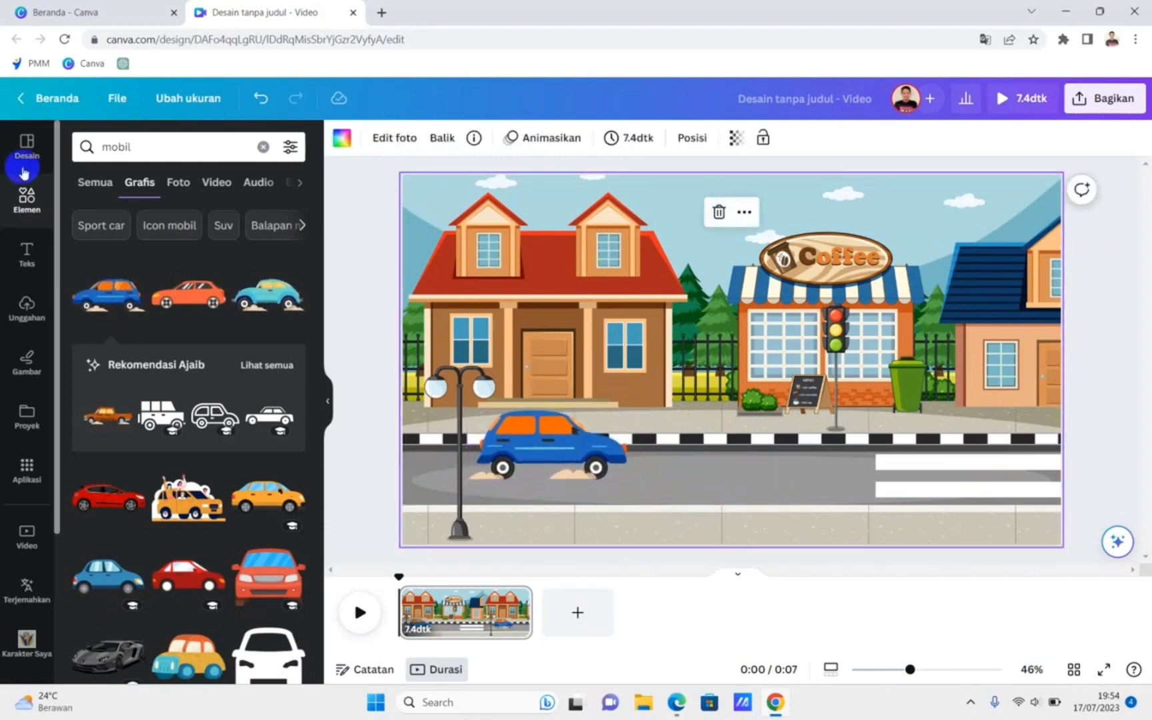
# Select the "mobil" search term in the element library to start another search.
pyautogui.click(170, 146)
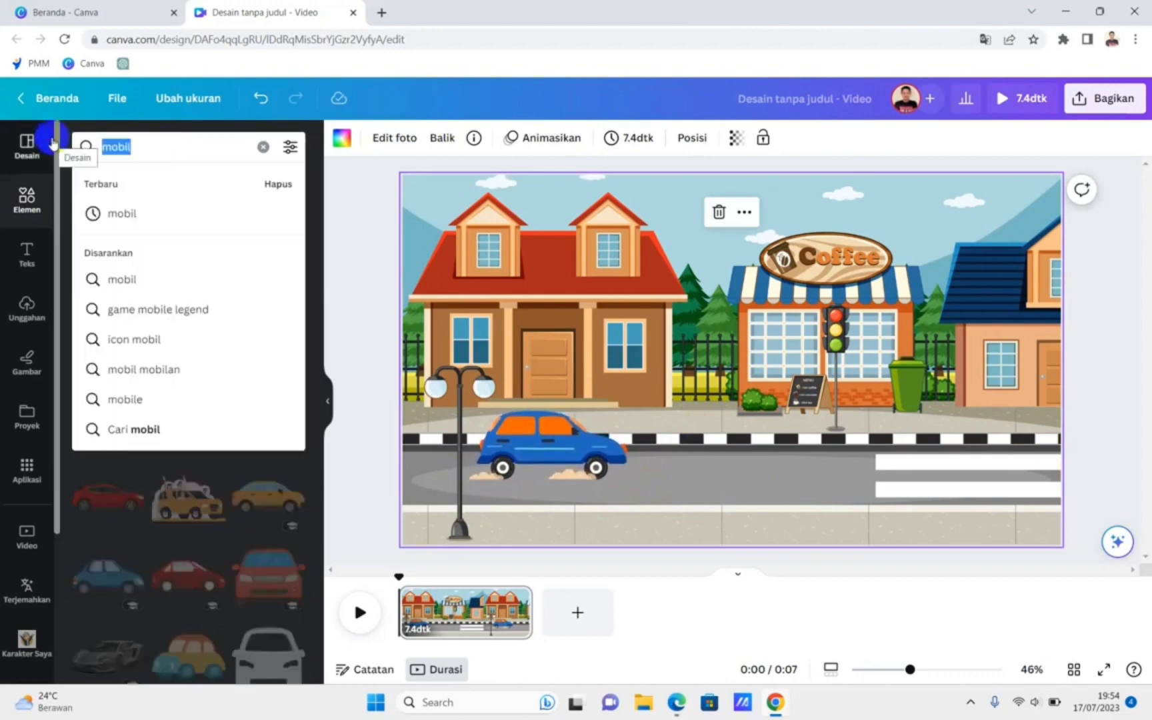